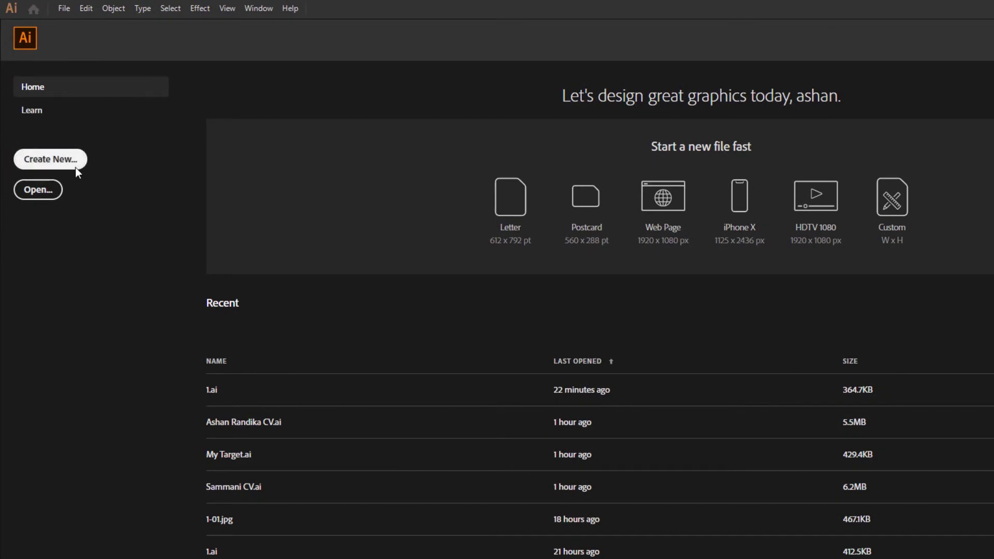
# - Set up a new document named 'Warp Text', 3000 × 2000 px, with units in pixels
pyautogui.click(76, 167)
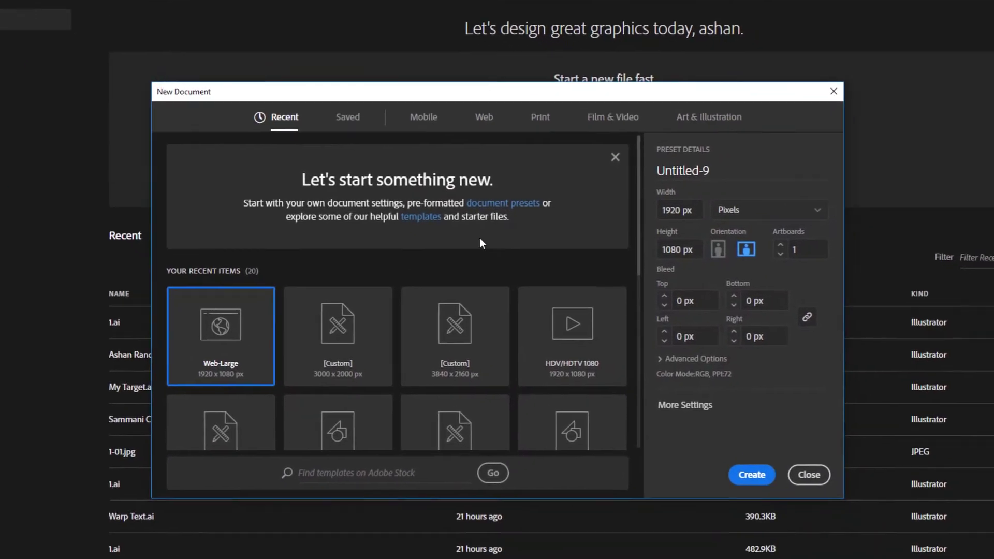
pyautogui.click(704, 169)
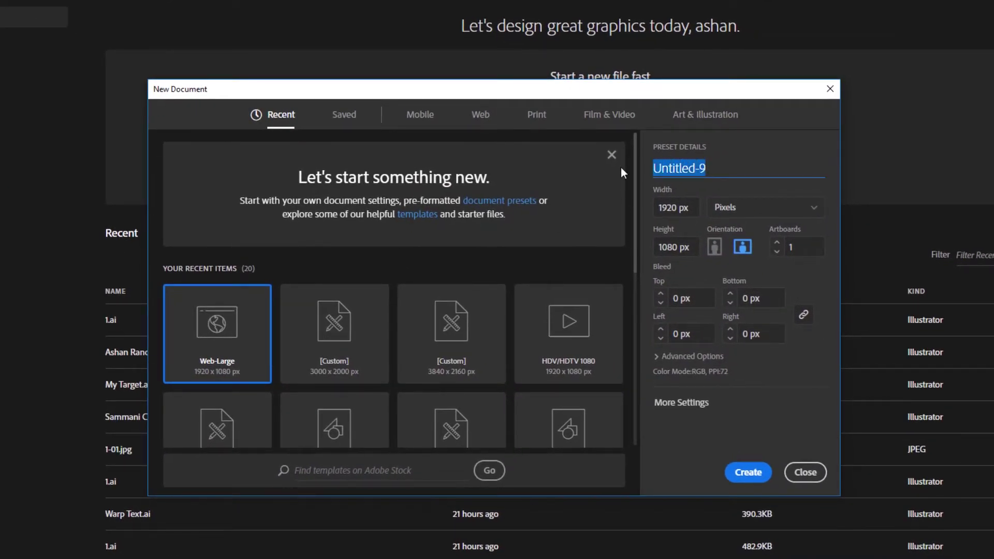
pyautogui.write('Warp ')
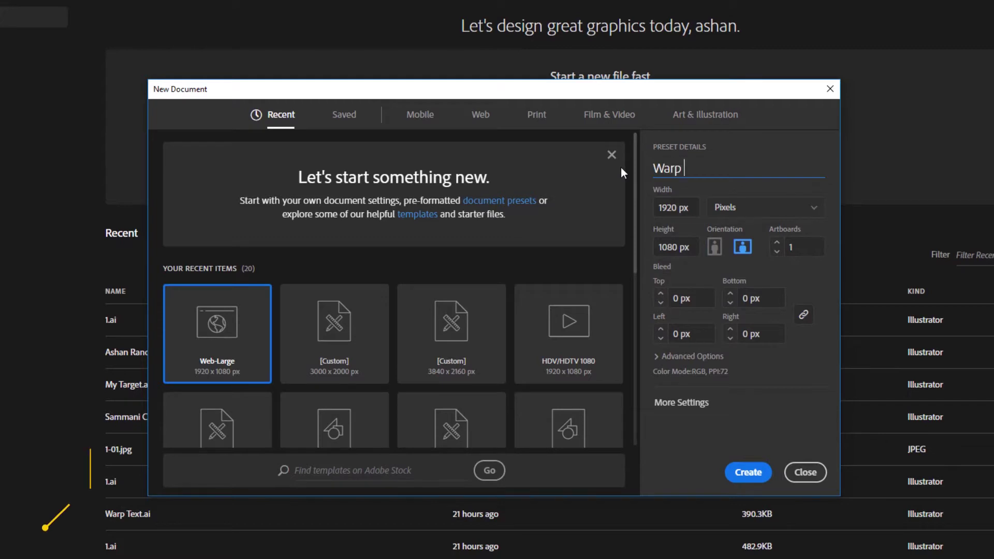
pyautogui.write('Text')
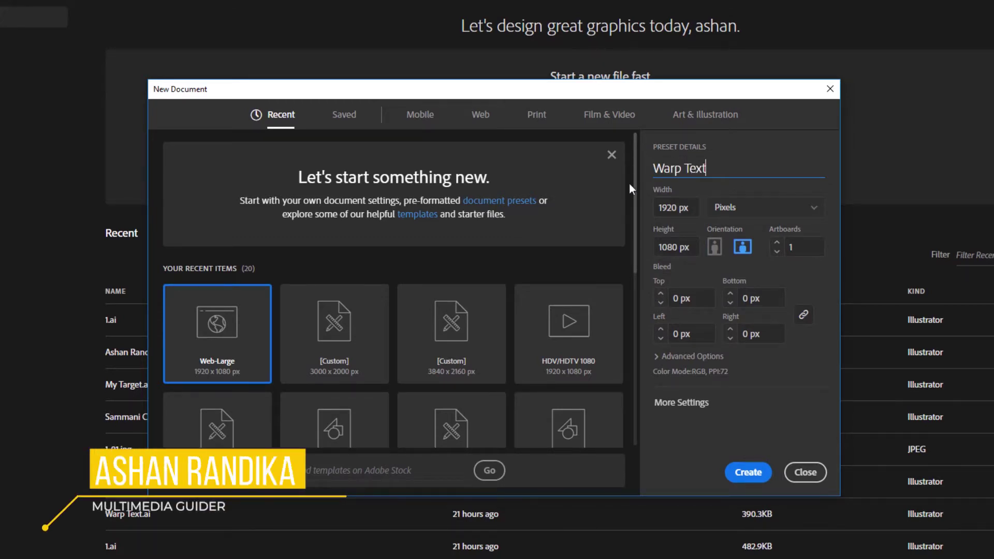
pyautogui.click(709, 212)
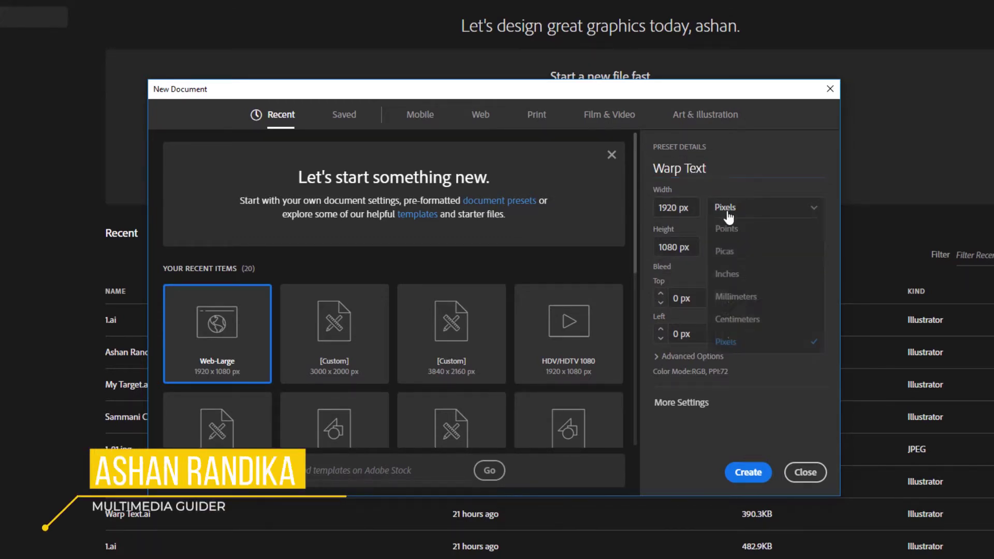
pyautogui.click(744, 340)
pyautogui.click(656, 207)
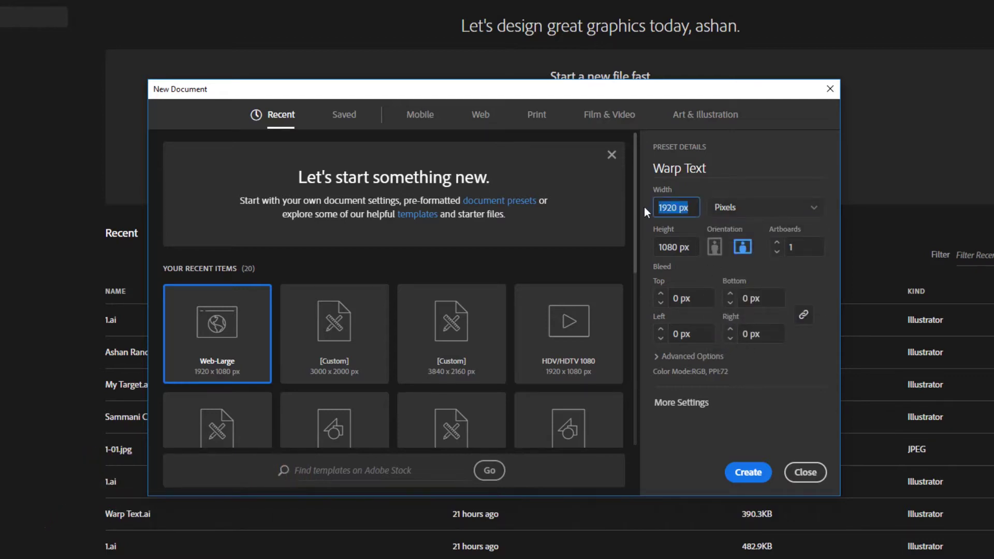
pyautogui.write('3000')
pyautogui.press('Tab')
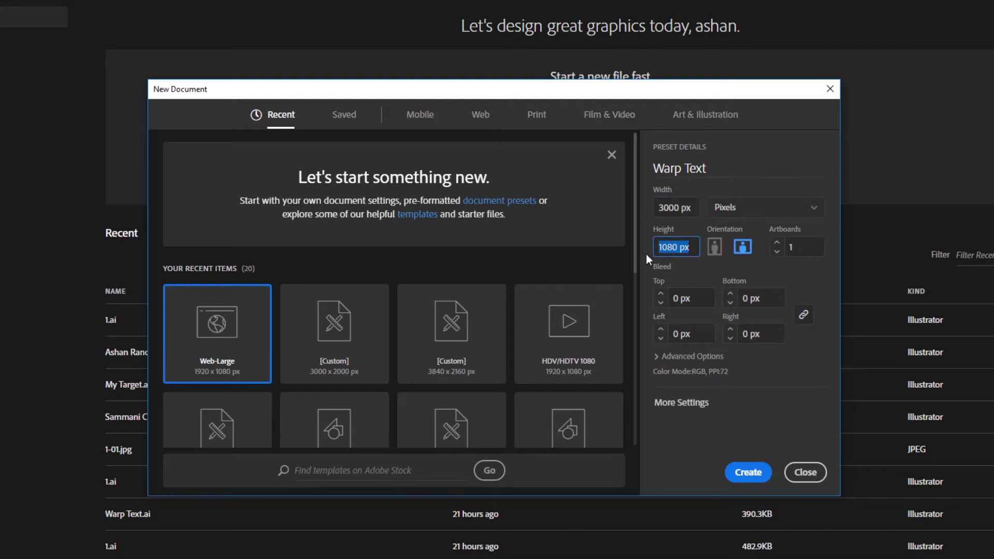
pyautogui.write('2000')
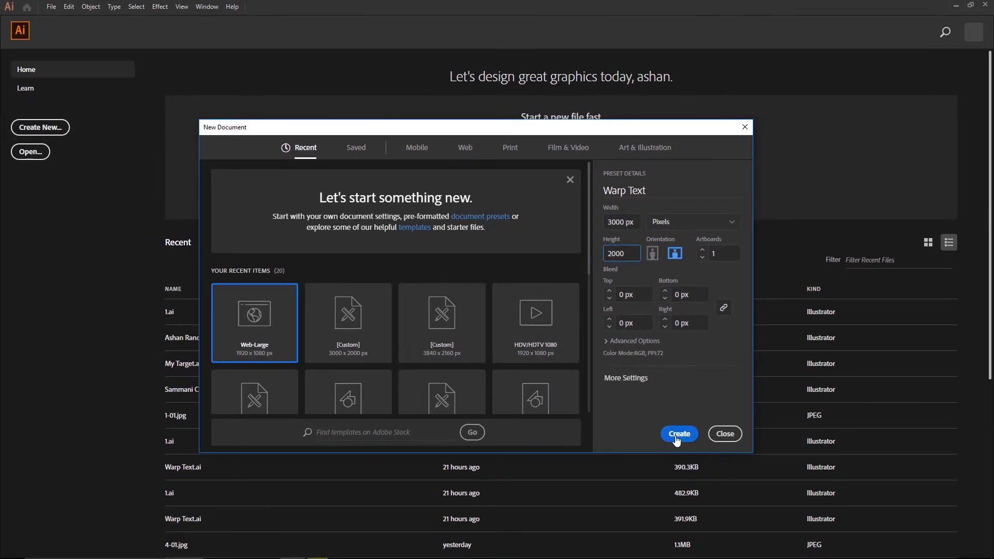
# - Create the Warp Text document and fit the artboard in the window
pyautogui.click(748, 472)
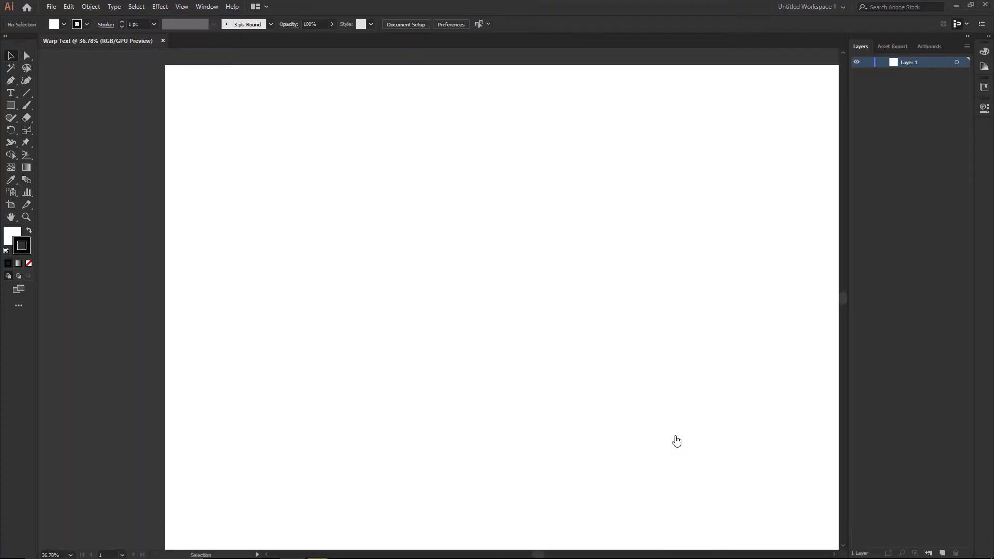
pyautogui.click(183, 8)
pyautogui.click(210, 151)
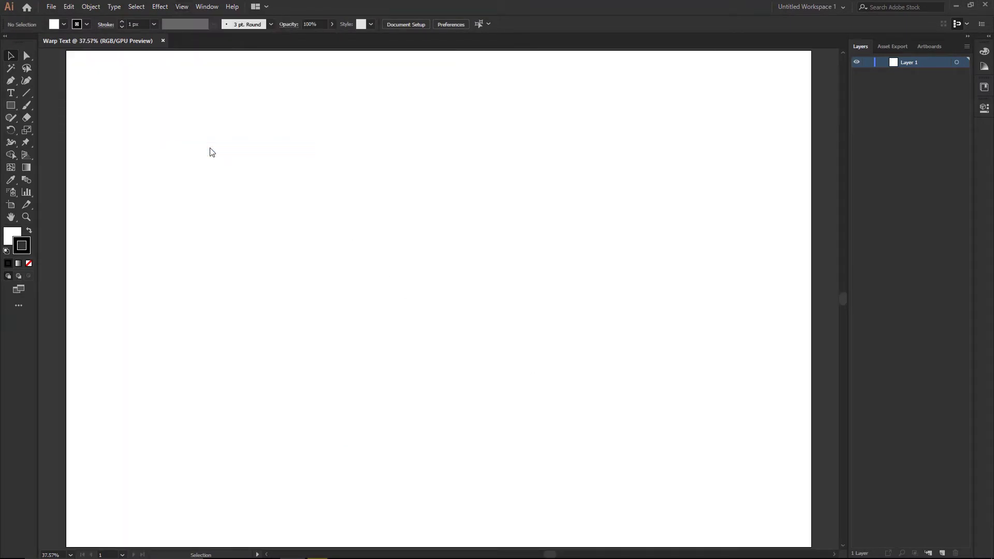
# - Draw a 500 × 1300 px rectangle with the Rectangle tool
pyautogui.click(14, 132)
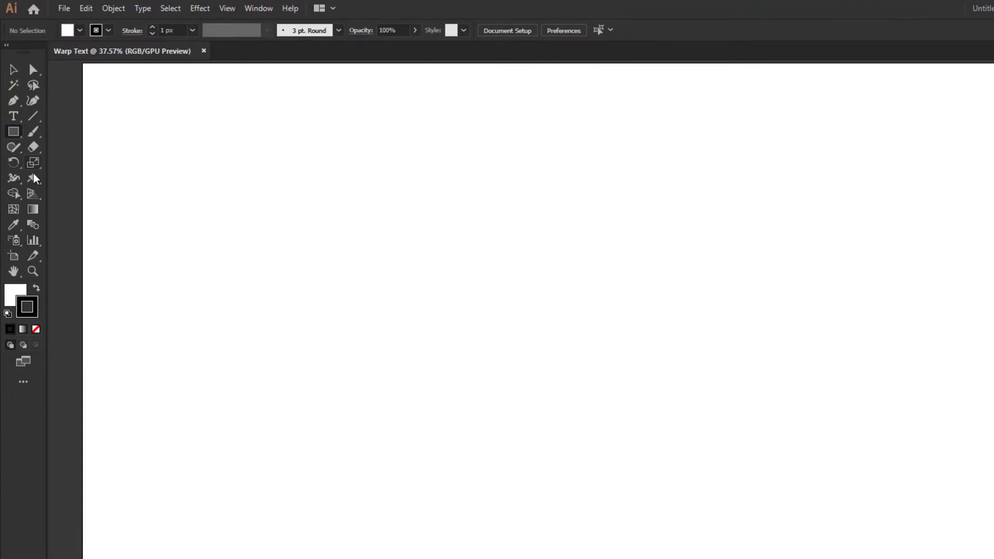
pyautogui.click(510, 331)
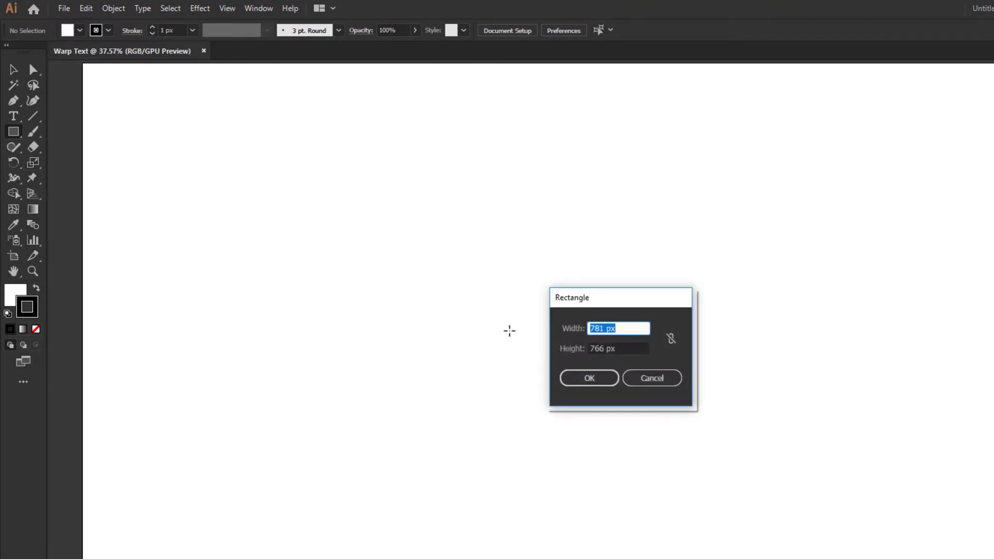
pyautogui.write('500')
pyautogui.press('Tab')
pyautogui.write('1')
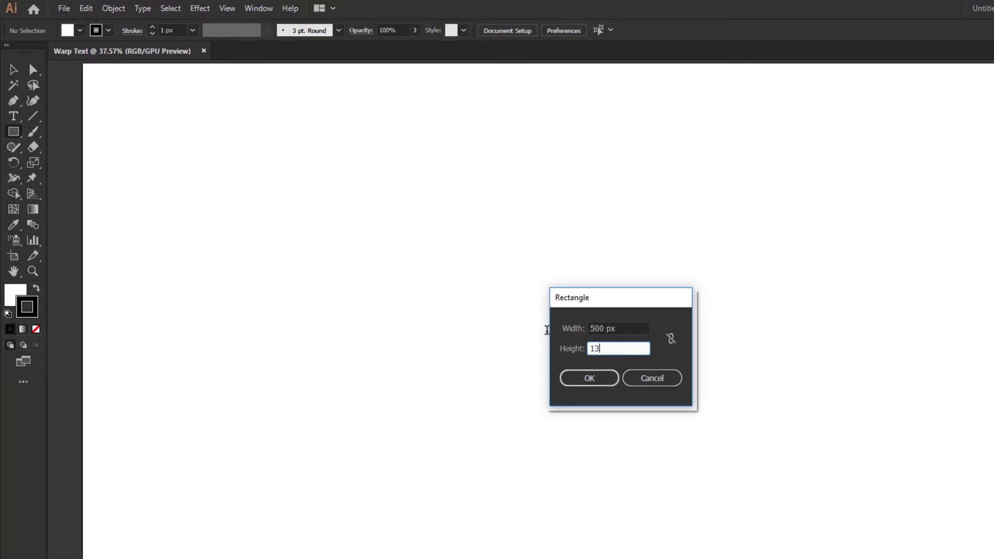
pyautogui.write('300')
pyautogui.click(596, 380)
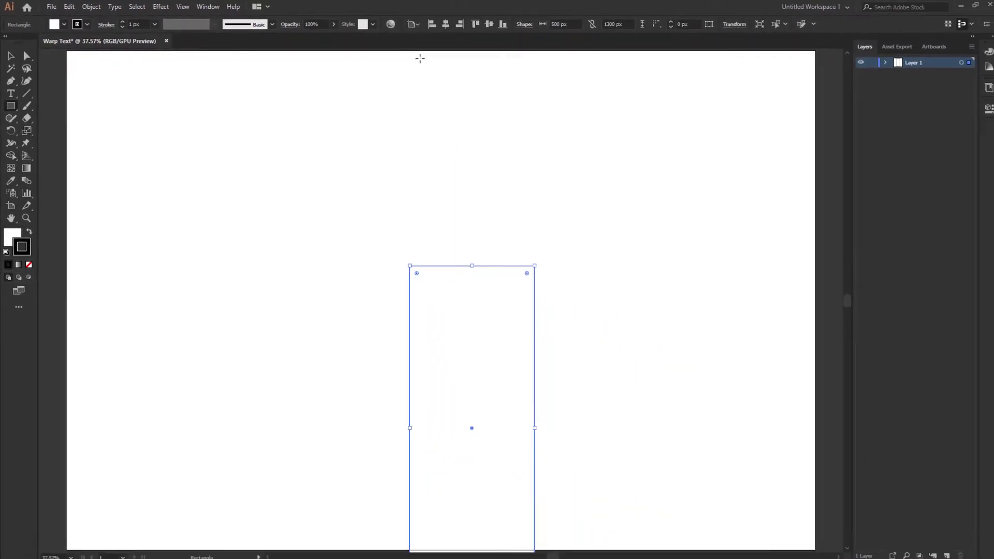
# - Centre the rectangle horizontally and vertically on the artboard
pyautogui.click(481, 28)
pyautogui.click(490, 71)
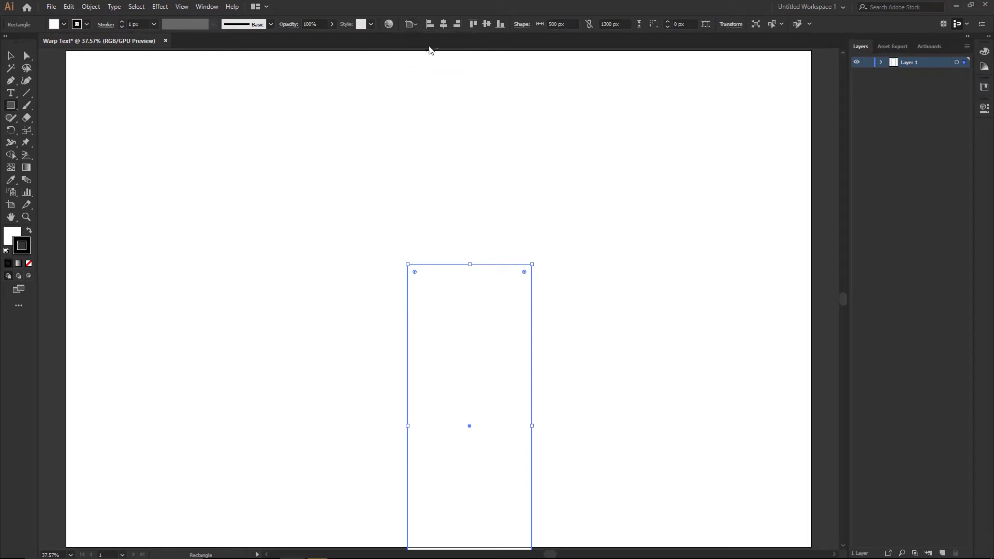
pyautogui.click(444, 24)
pyautogui.click(487, 25)
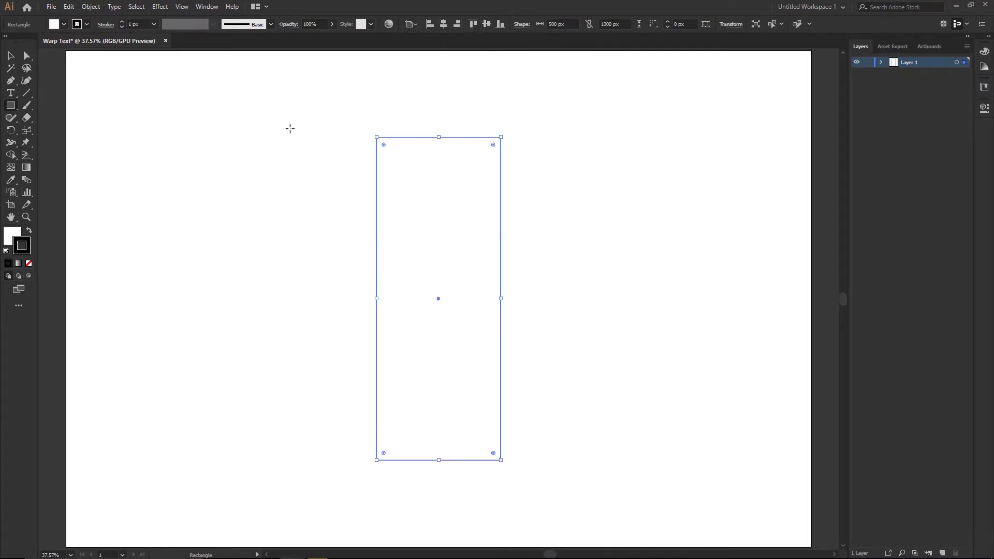
# - Round the rectangle's corners to 250 px and align its stroke to the inside
pyautogui.click(27, 55)
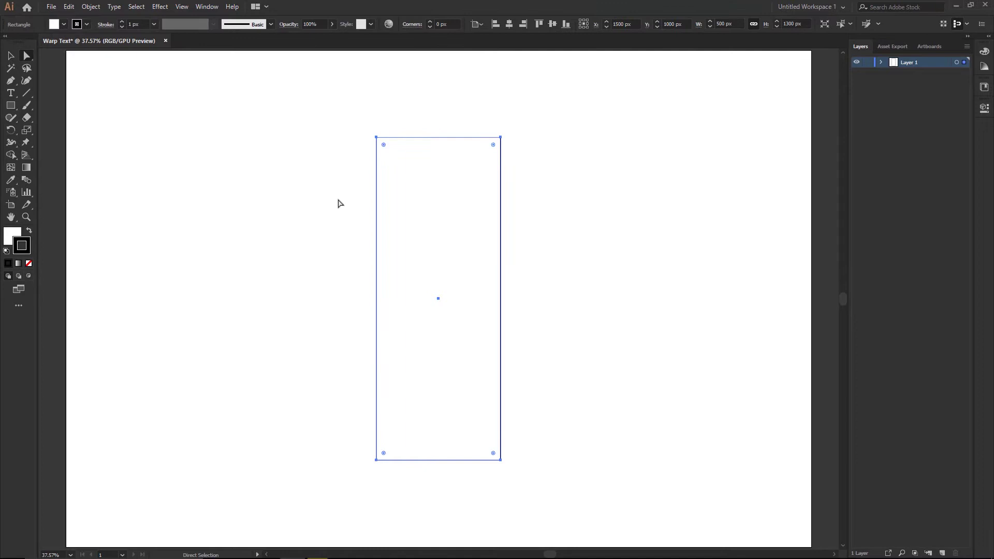
pyautogui.moveTo(385, 148); pyautogui.dragTo(446, 283)
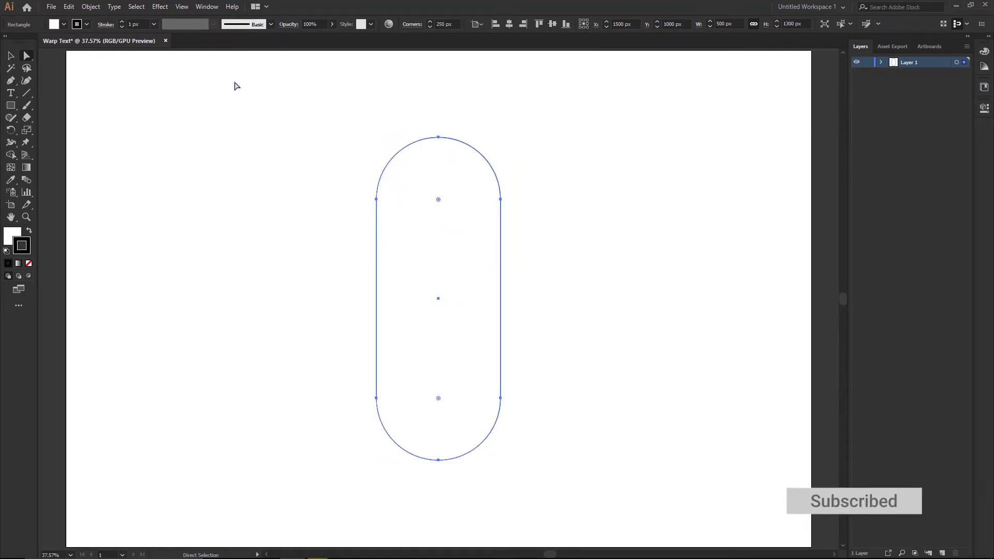
pyautogui.click(205, 7)
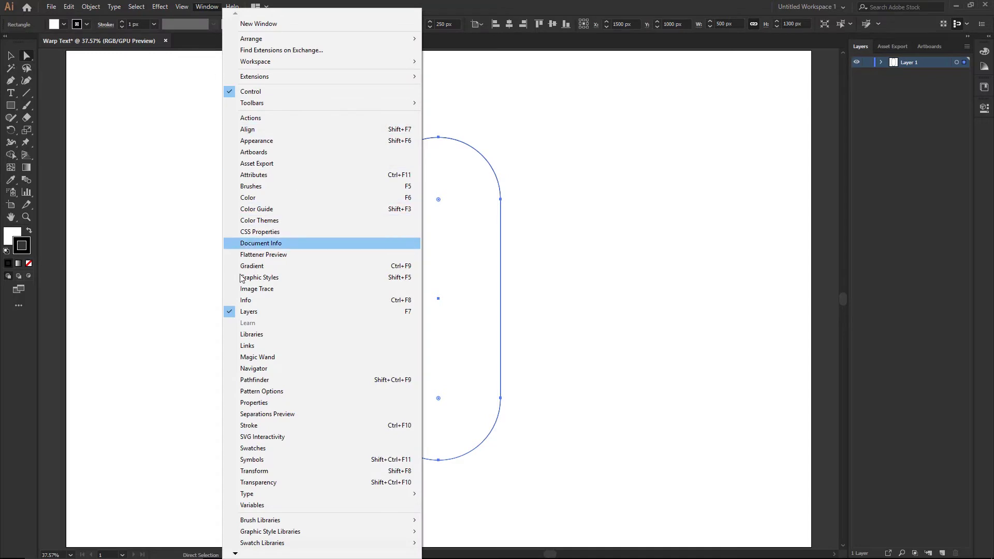
pyautogui.click(253, 426)
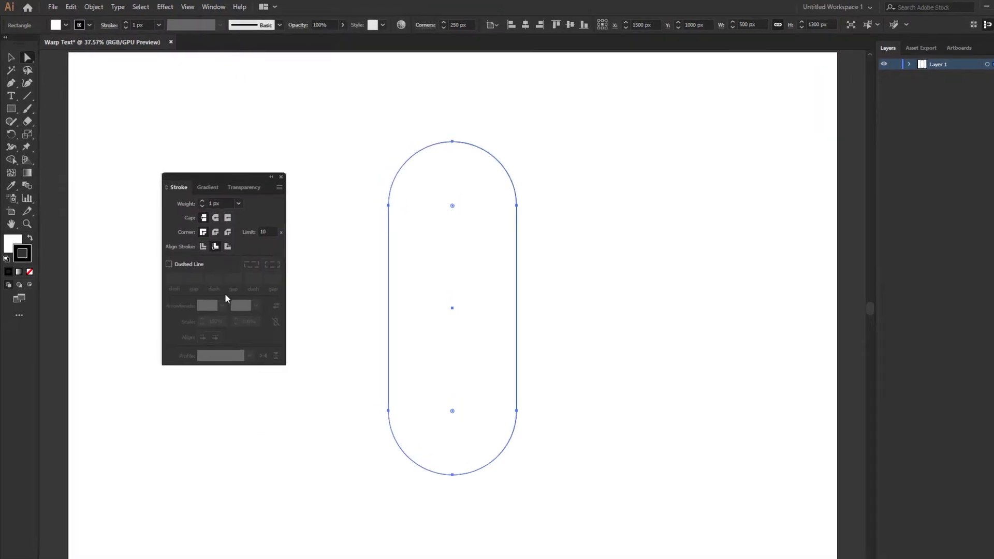
pyautogui.click(229, 263)
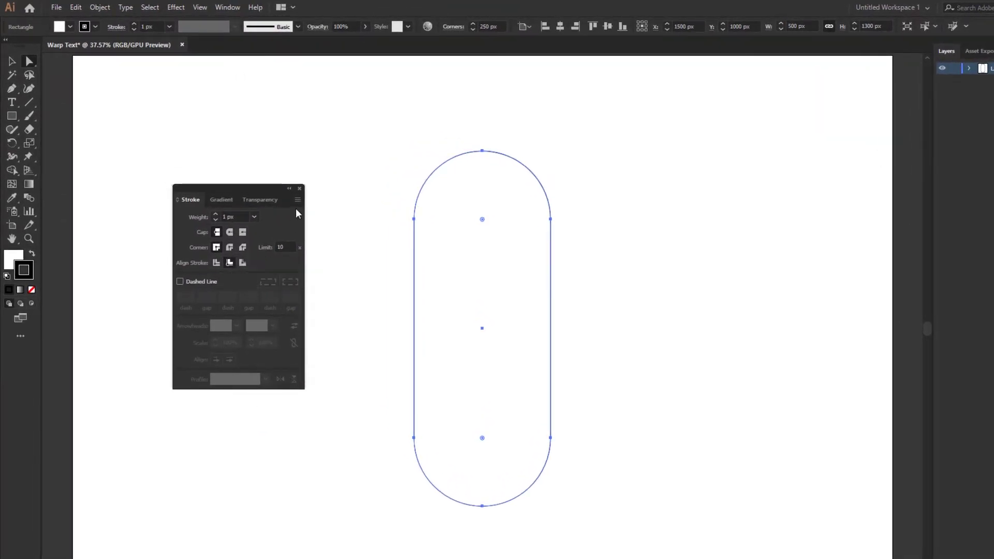
pyautogui.click(299, 188)
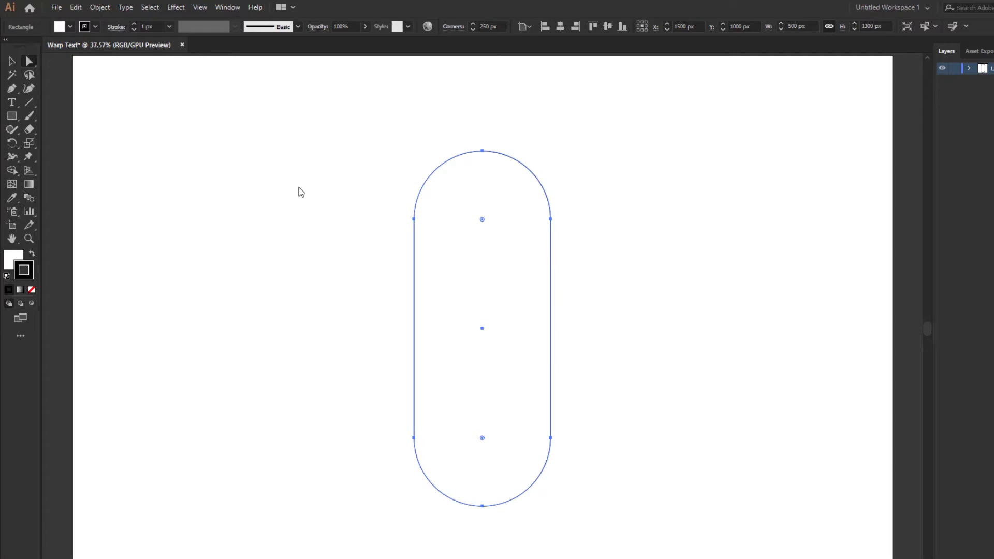
# - In the Appearance panel, make the pill's stroke 70 px and dark navy
pyautogui.click(226, 8)
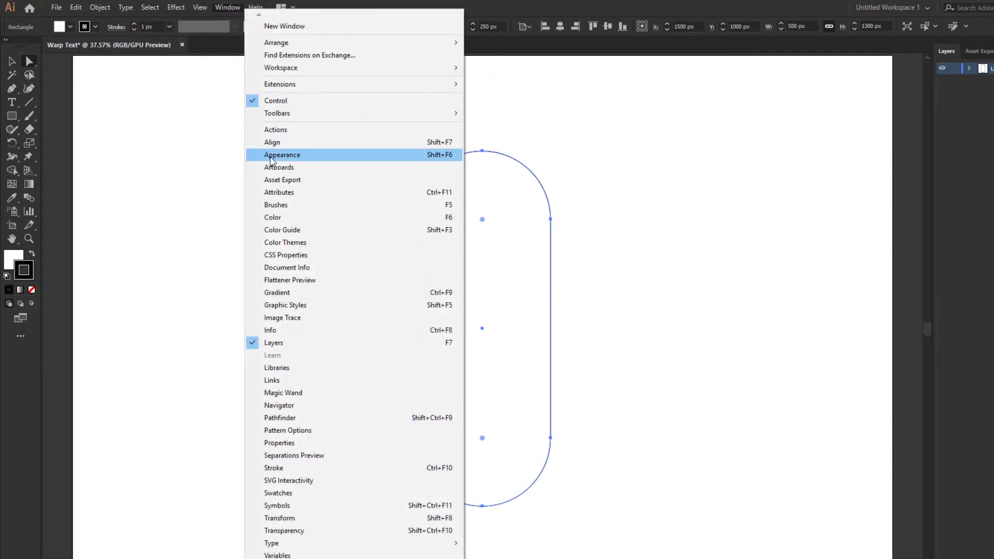
pyautogui.click(270, 156)
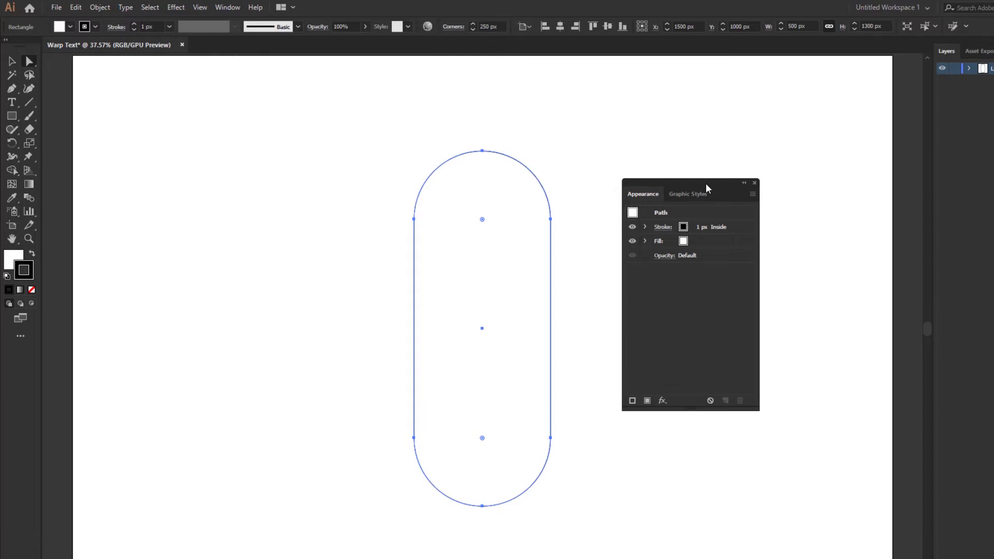
pyautogui.moveTo(706, 183); pyautogui.dragTo(704, 194)
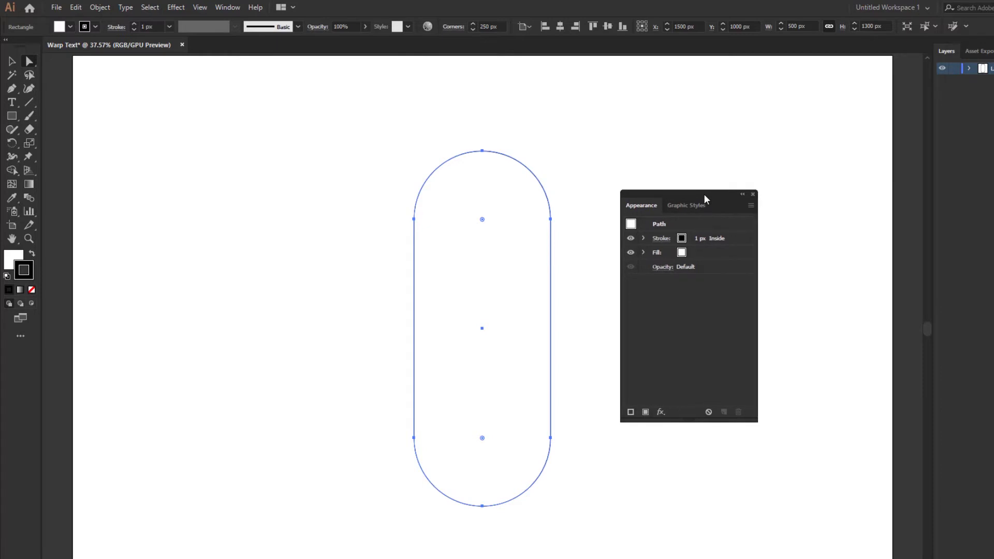
pyautogui.click(697, 239)
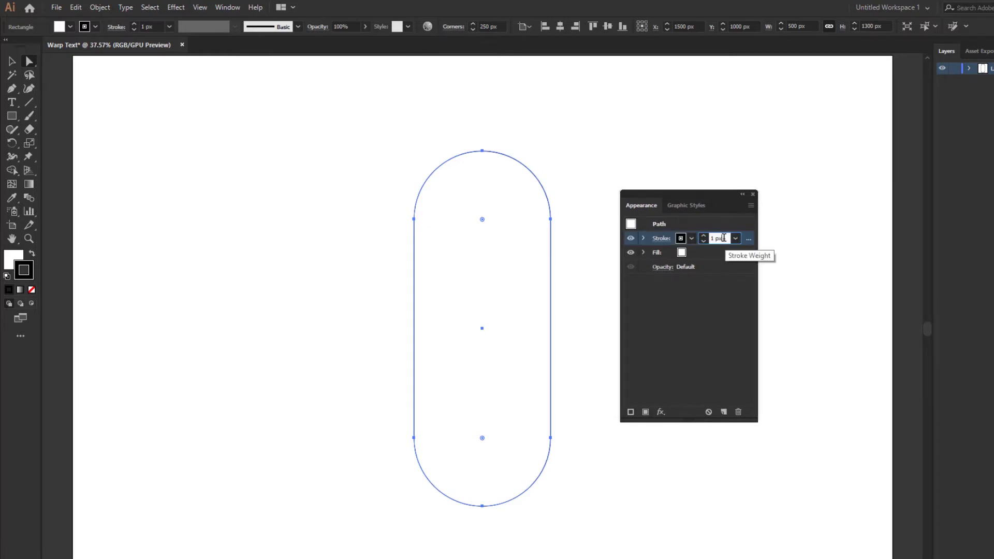
pyautogui.moveTo(725, 237); pyautogui.dragTo(703, 239)
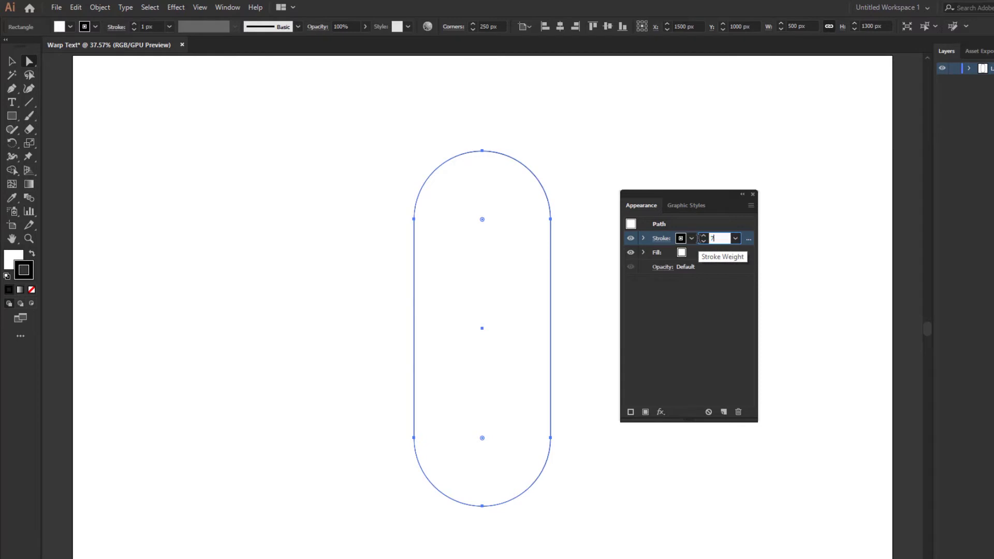
pyautogui.click(681, 240)
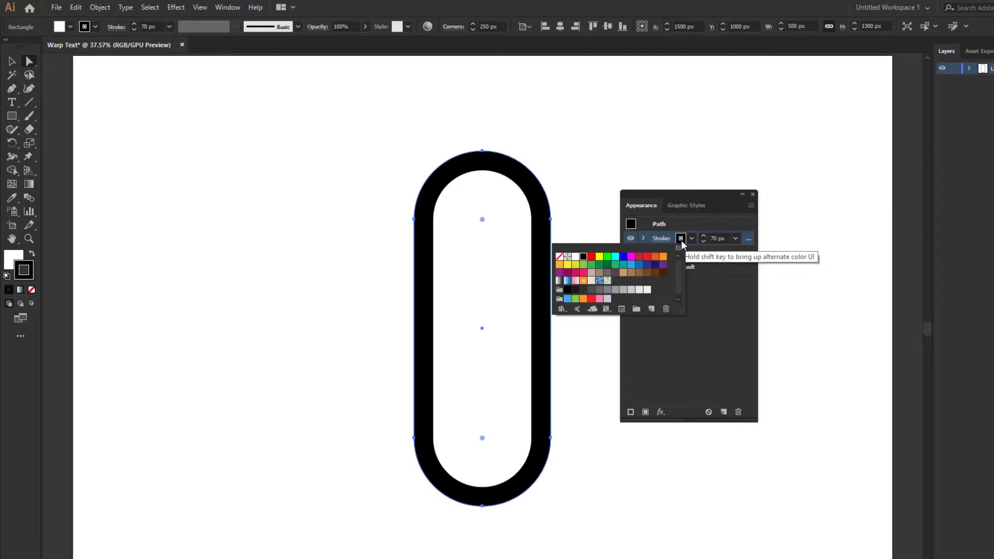
pyautogui.click(654, 266)
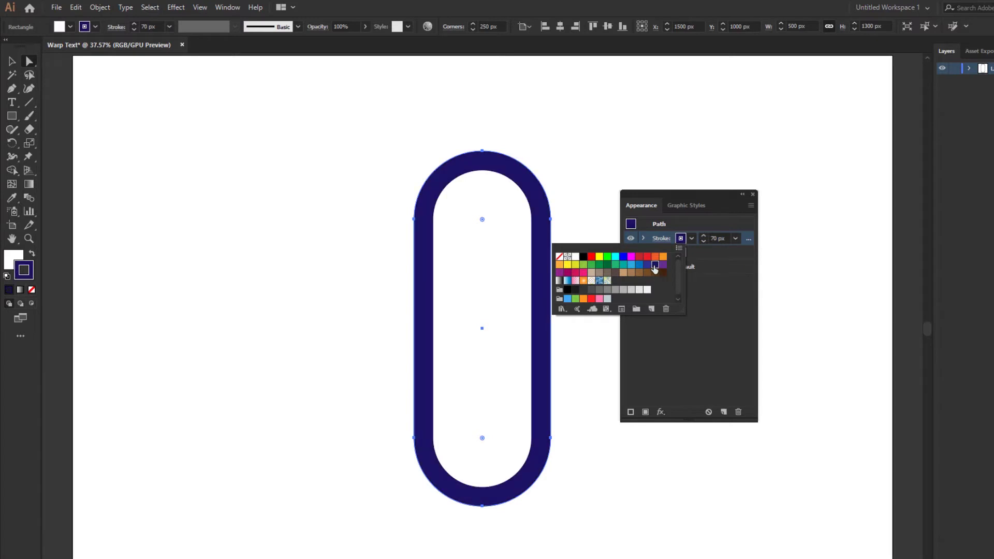
pyautogui.click(716, 288)
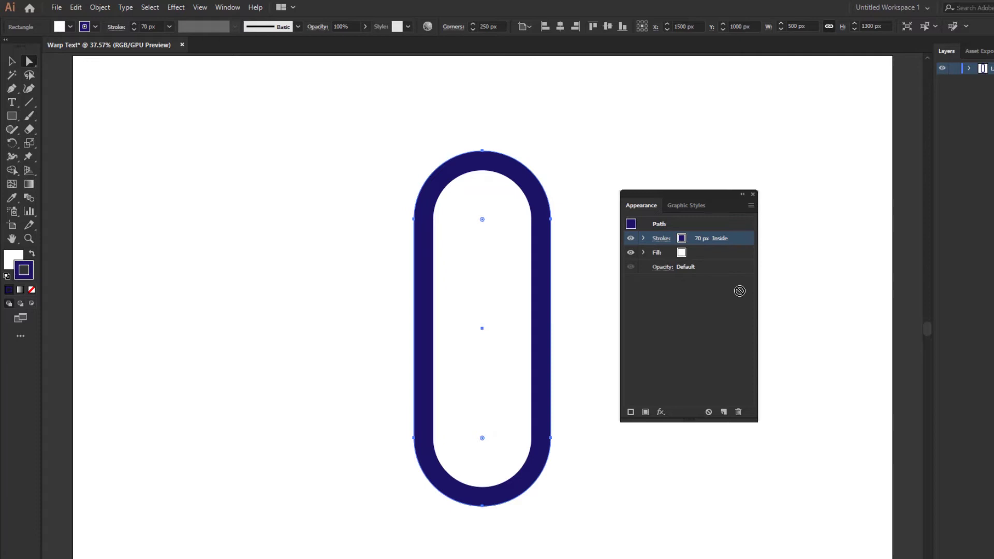
# - Duplicate the stroke and make the copy 140 px and medium blue
pyautogui.click(724, 412)
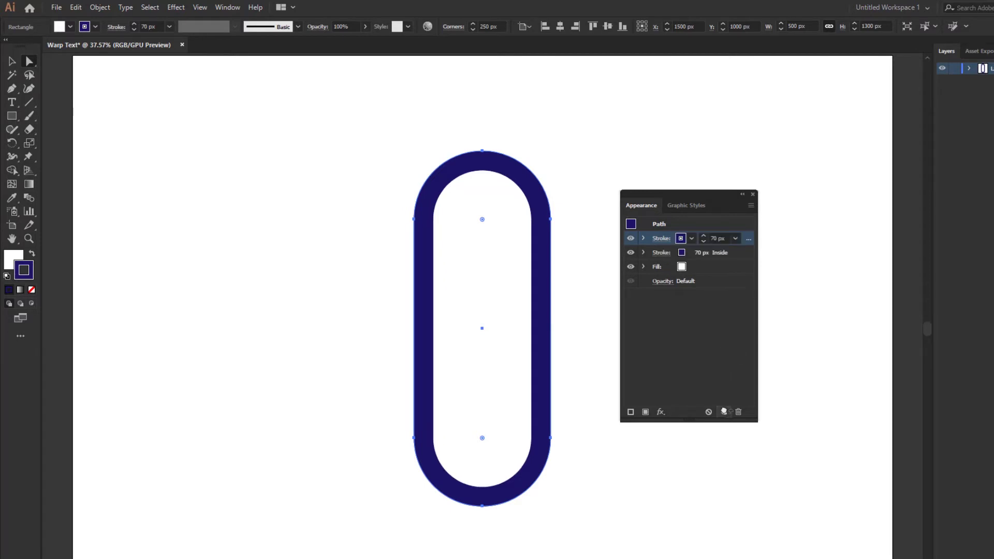
pyautogui.click(681, 256)
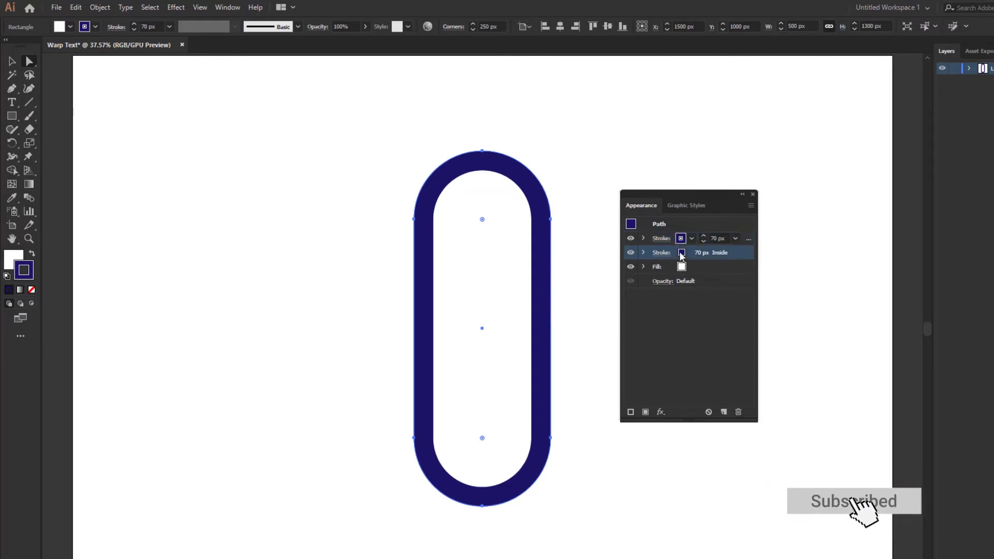
pyautogui.click(715, 253)
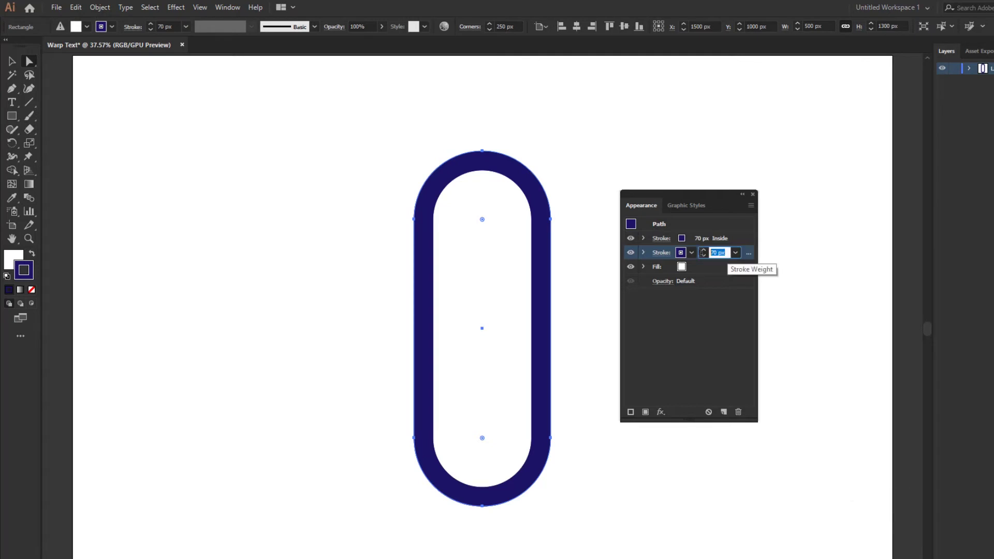
pyautogui.write('140')
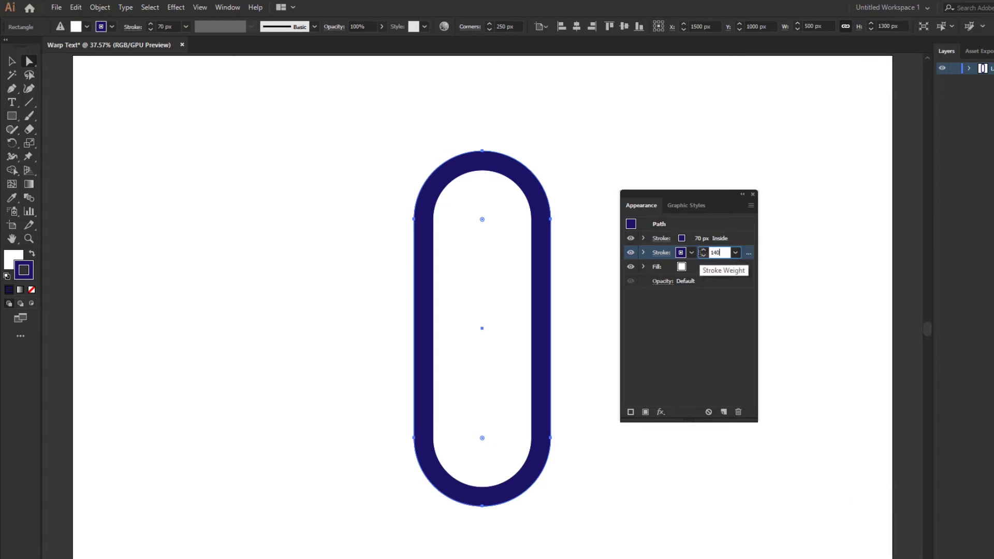
pyautogui.click(681, 252)
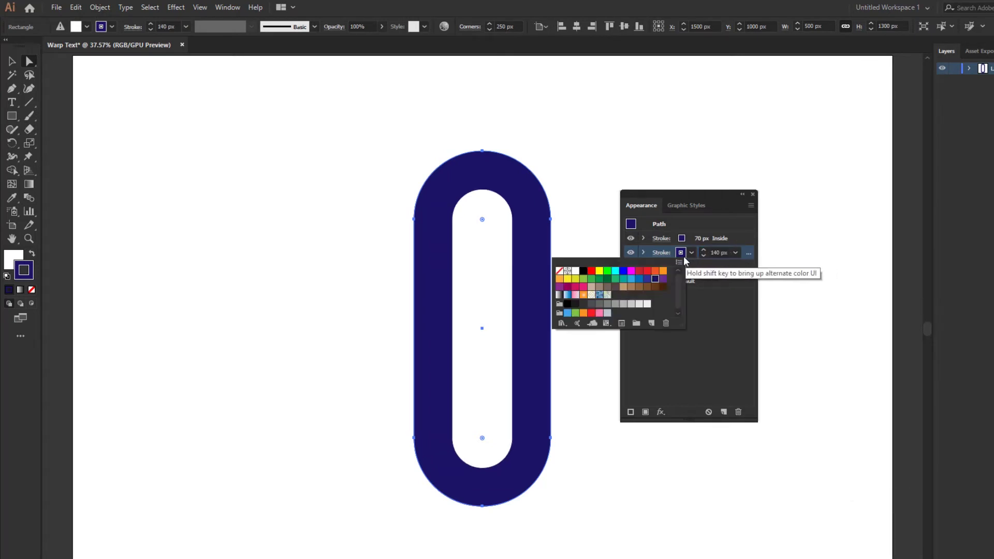
pyautogui.click(639, 279)
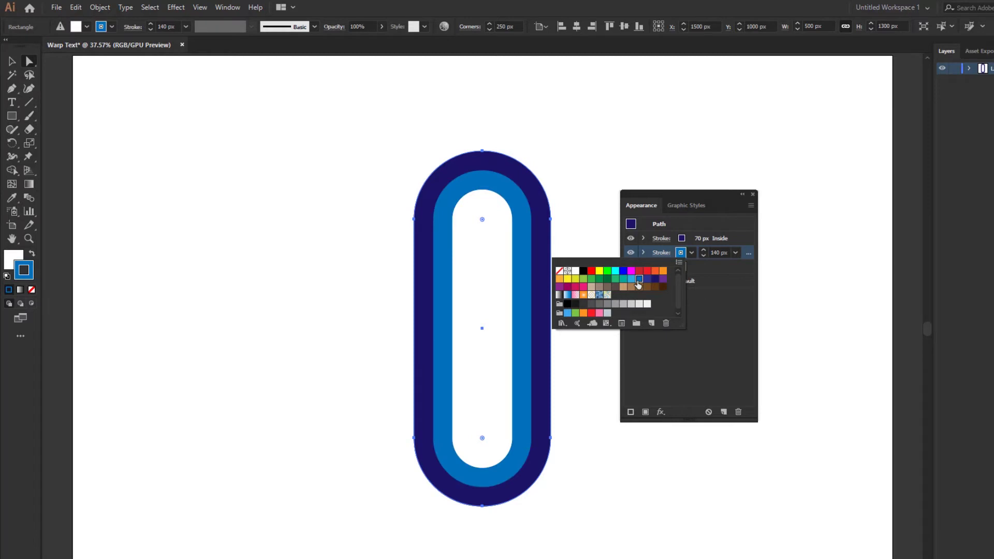
pyautogui.click(704, 312)
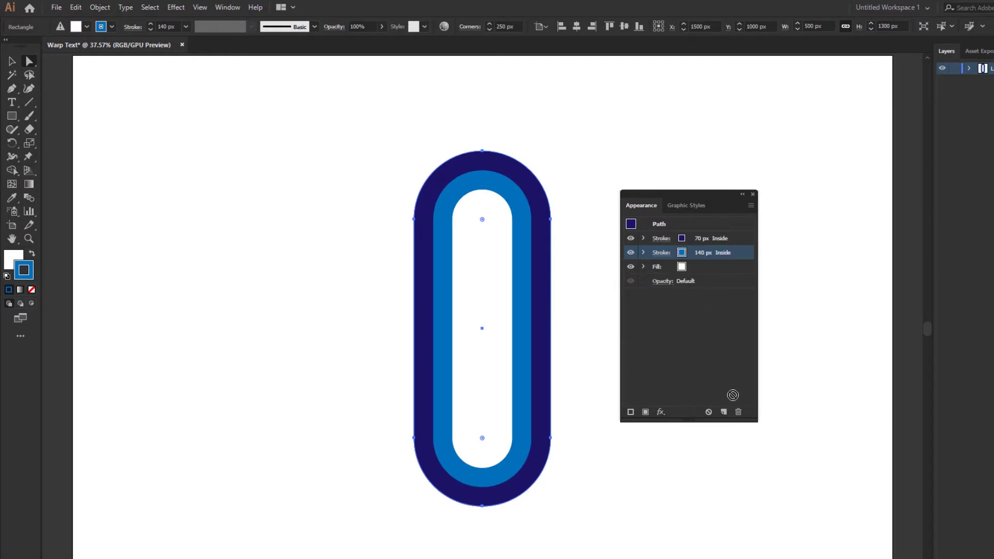
# - Add a third stroke of 210 px in teal, then close the Appearance panel
pyautogui.click(724, 412)
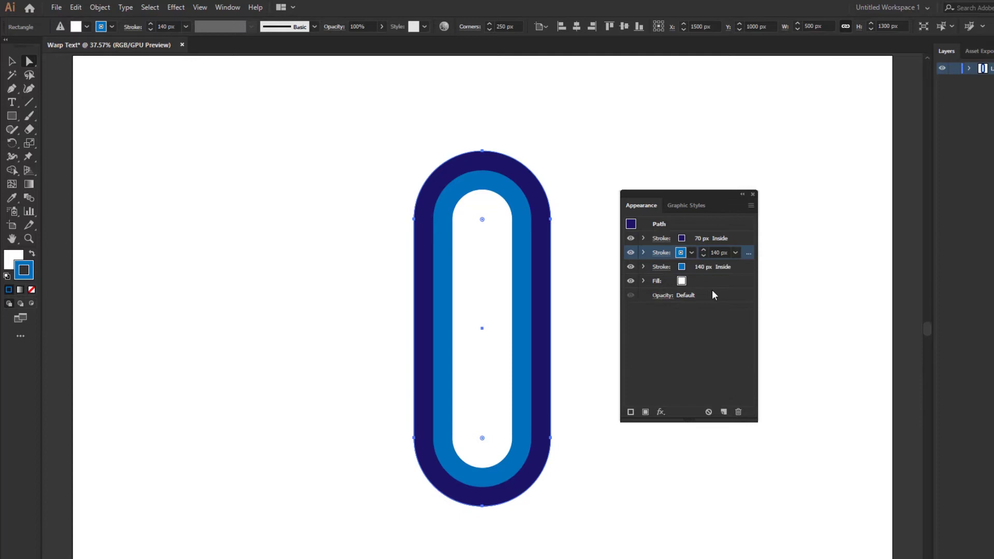
pyautogui.click(701, 267)
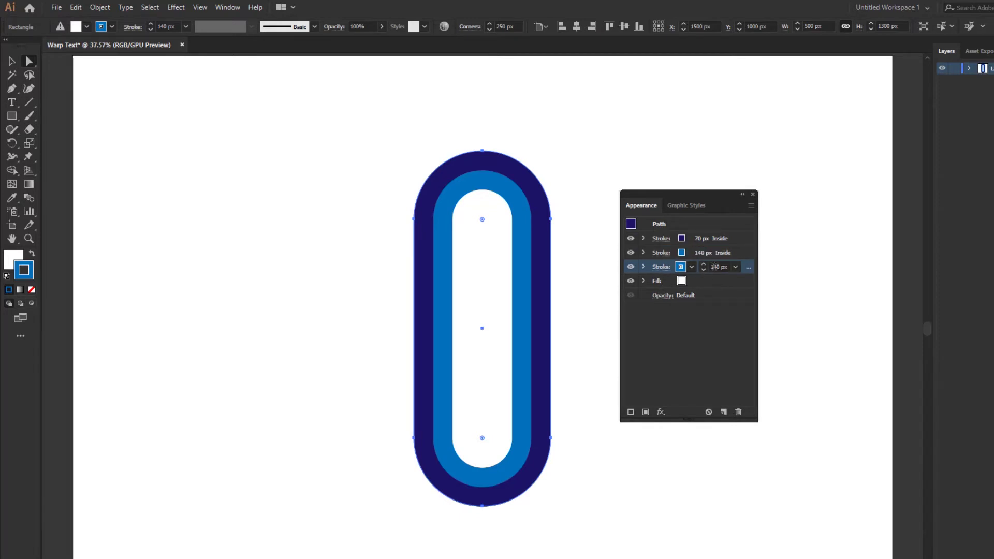
pyautogui.click(714, 266)
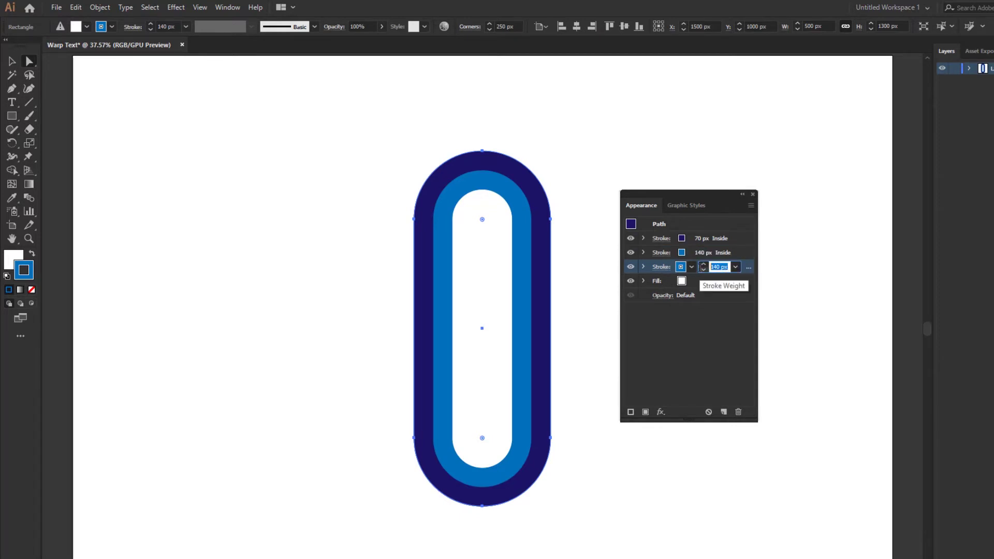
pyautogui.write('210')
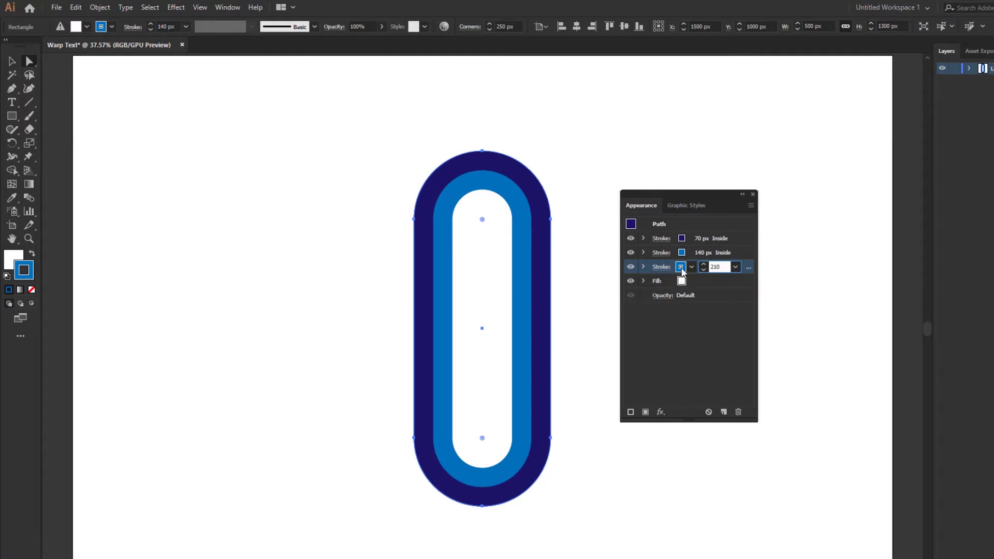
pyautogui.click(681, 268)
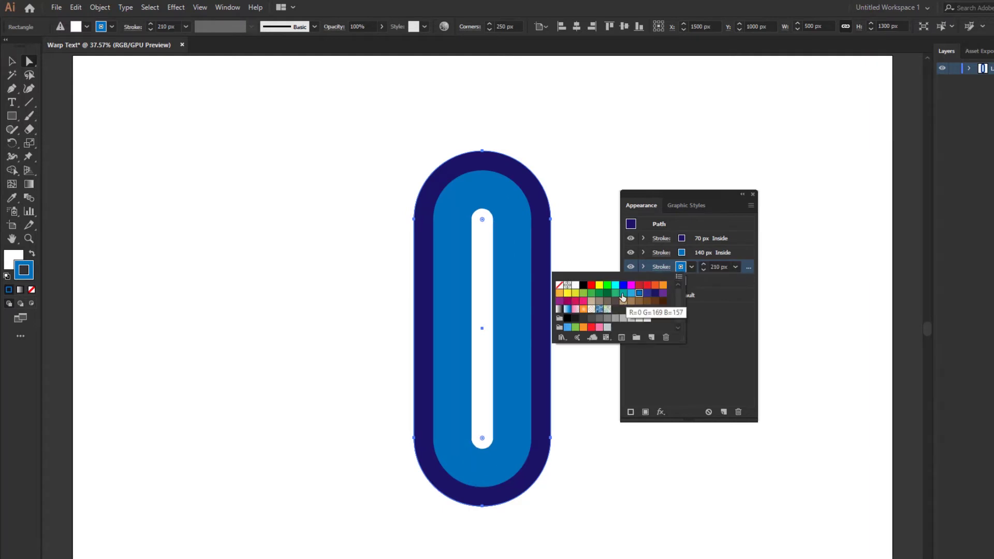
pyautogui.click(623, 294)
pyautogui.click(714, 330)
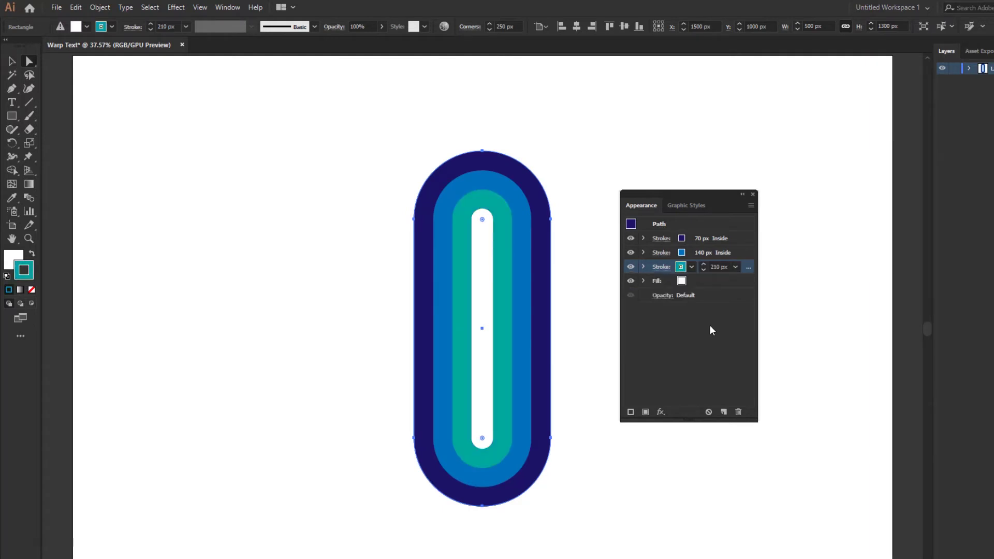
pyautogui.click(754, 195)
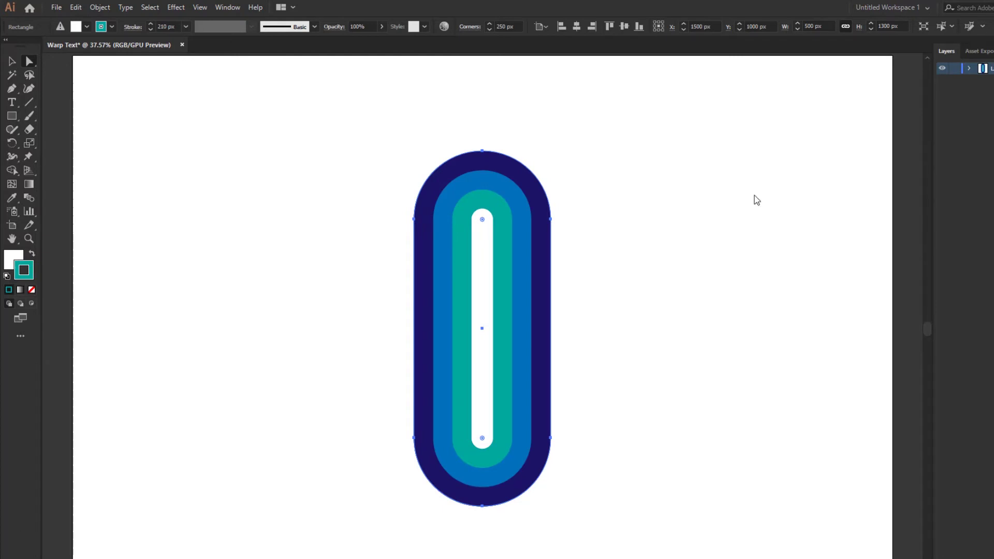
# - Select the whole capsule and expand its appearance into separate shapes
pyautogui.click(659, 271)
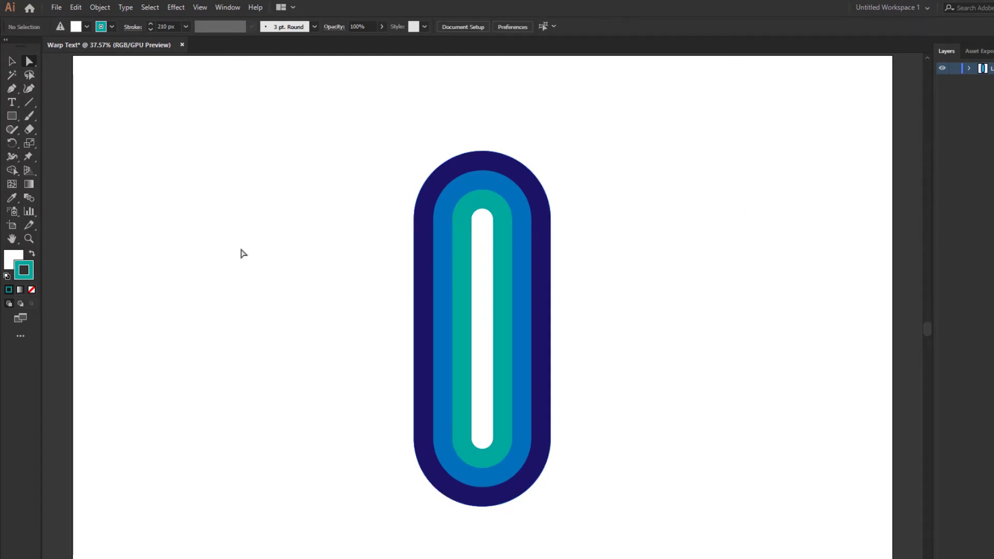
pyautogui.click(11, 62)
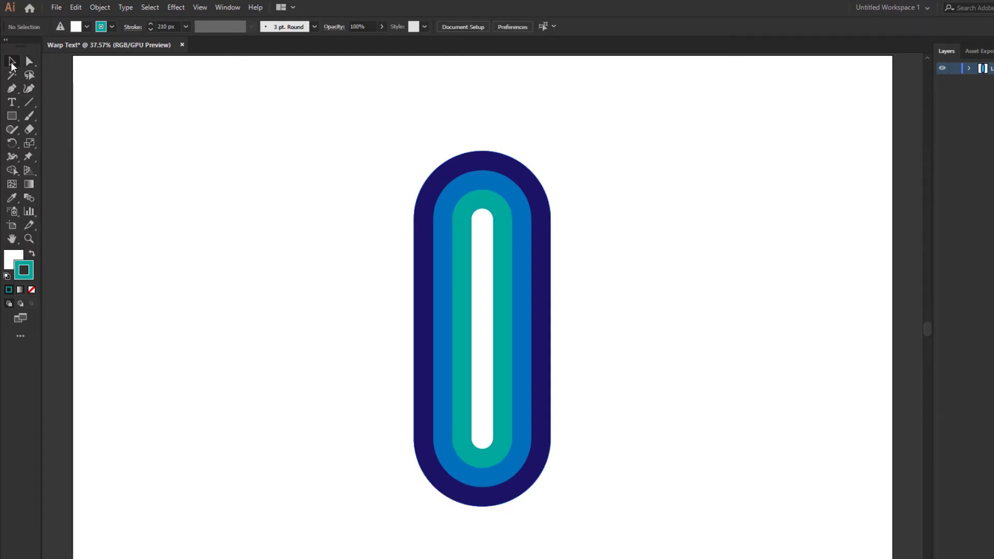
pyautogui.click(511, 323)
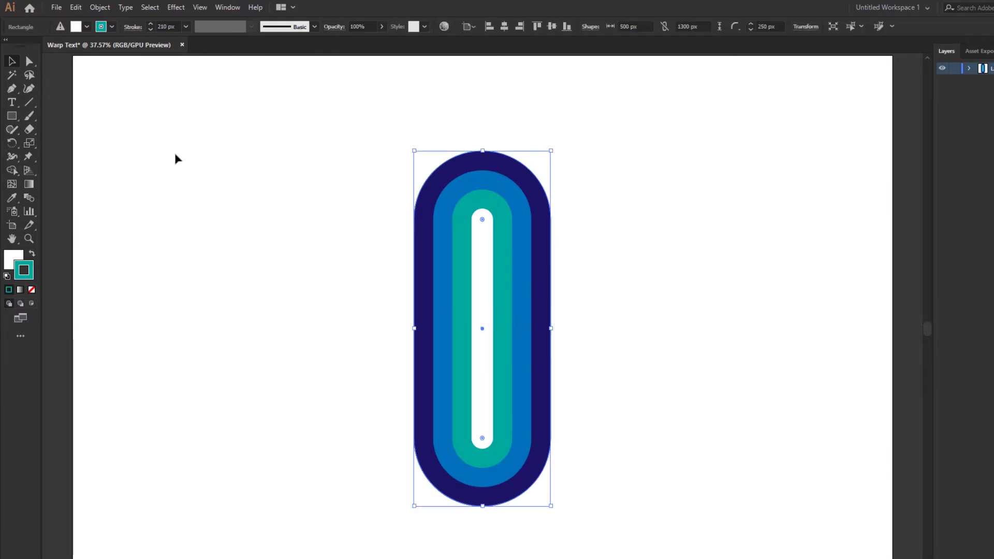
pyautogui.click(103, 9)
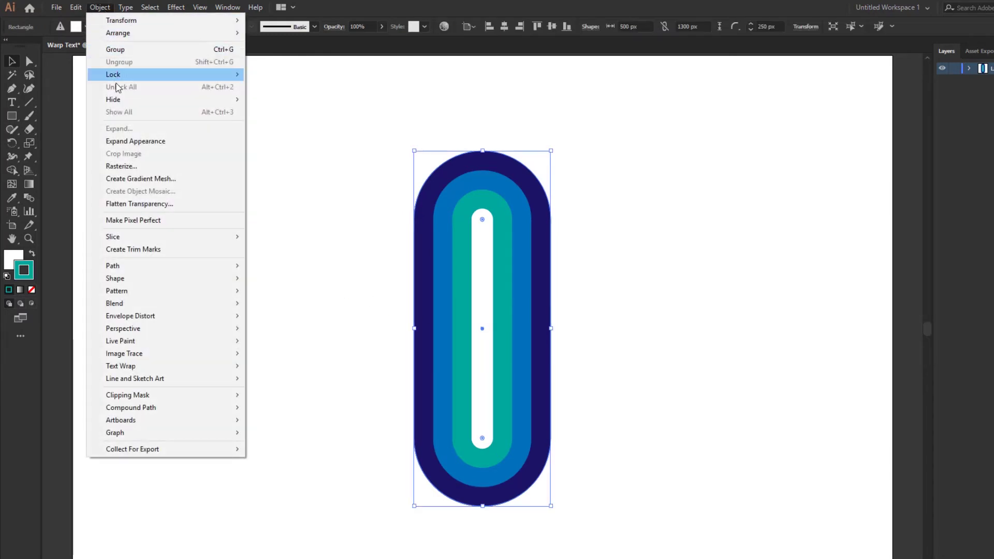
pyautogui.click(125, 144)
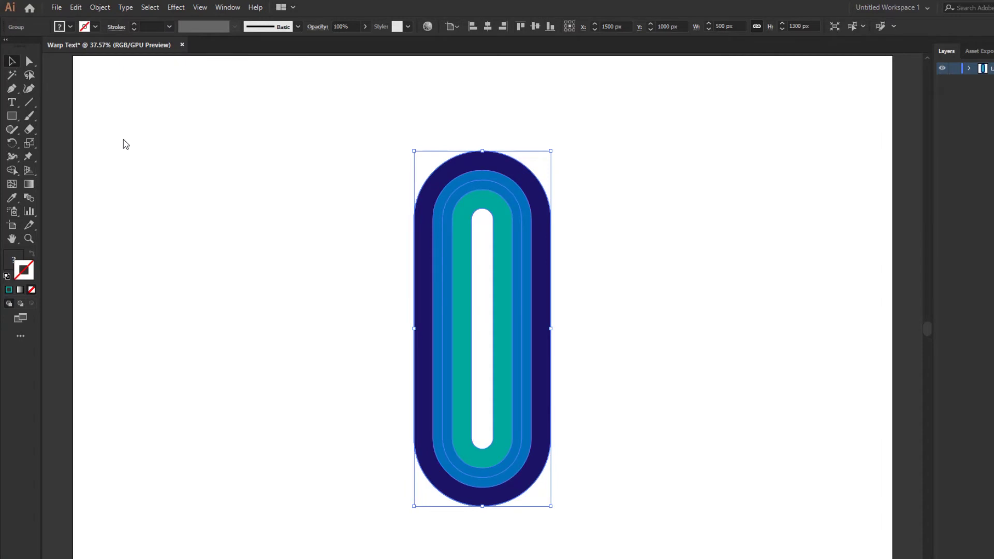
# - Merge away the blue band with Shape Builder, then fill the rings black with no stroke
pyautogui.click(16, 174)
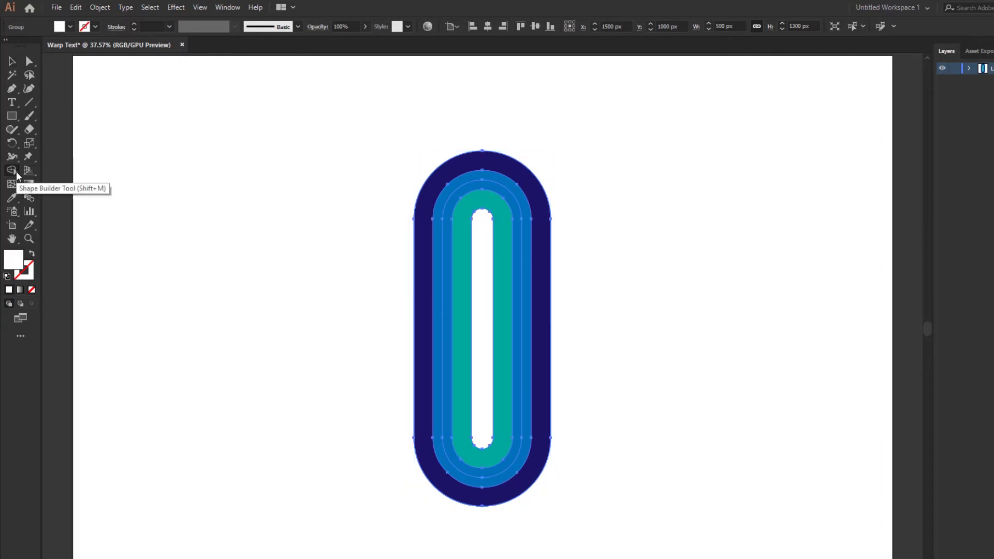
pyautogui.click(525, 245)
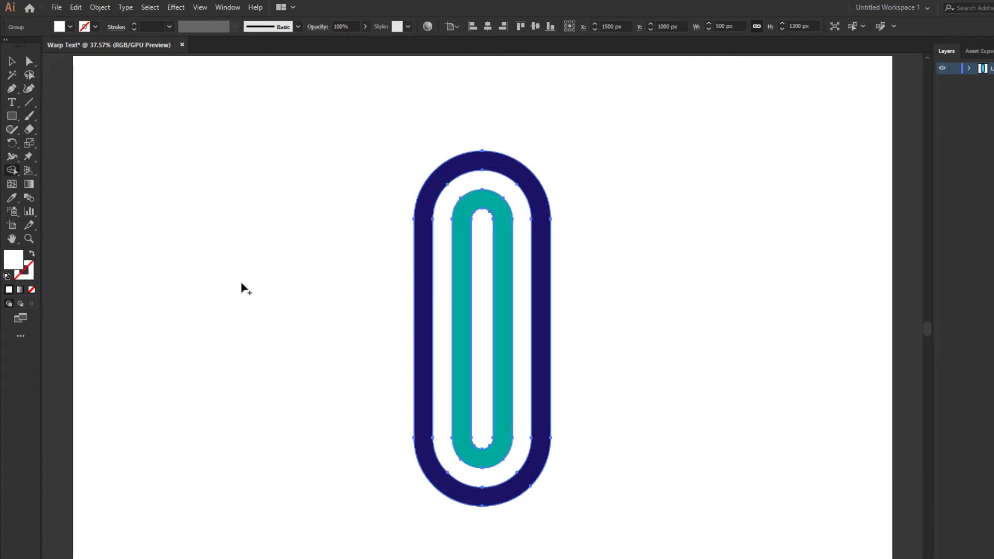
pyautogui.click(12, 61)
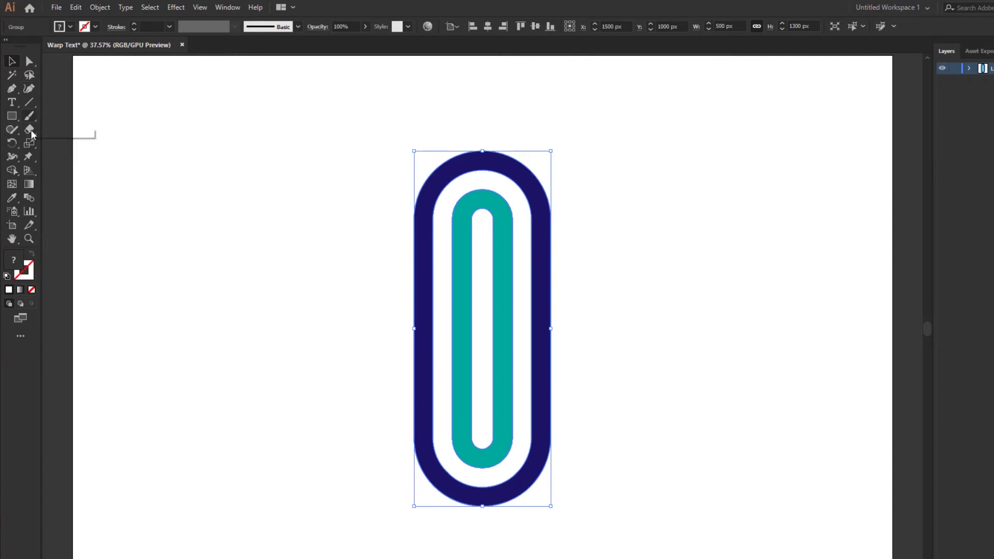
pyautogui.click(6, 277)
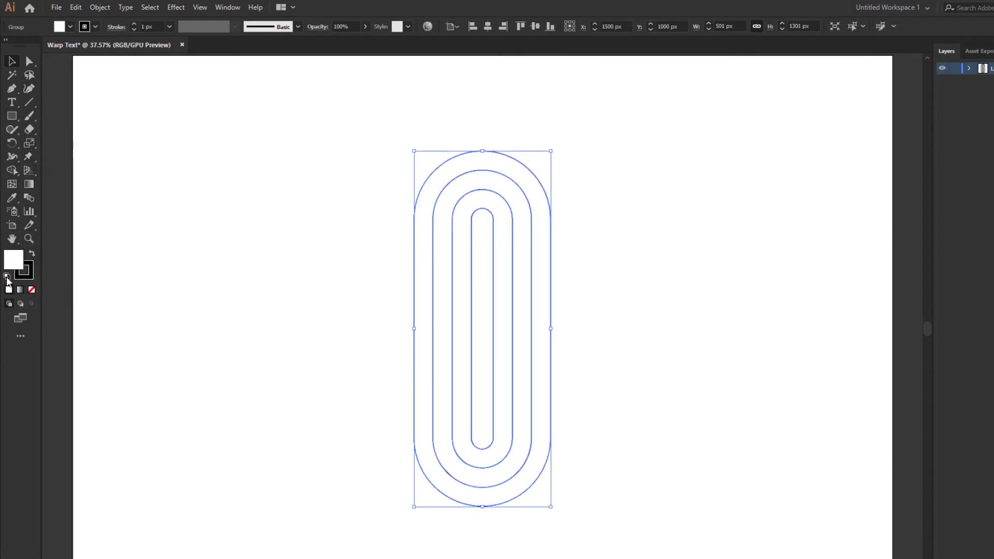
pyautogui.click(32, 255)
pyautogui.click(32, 290)
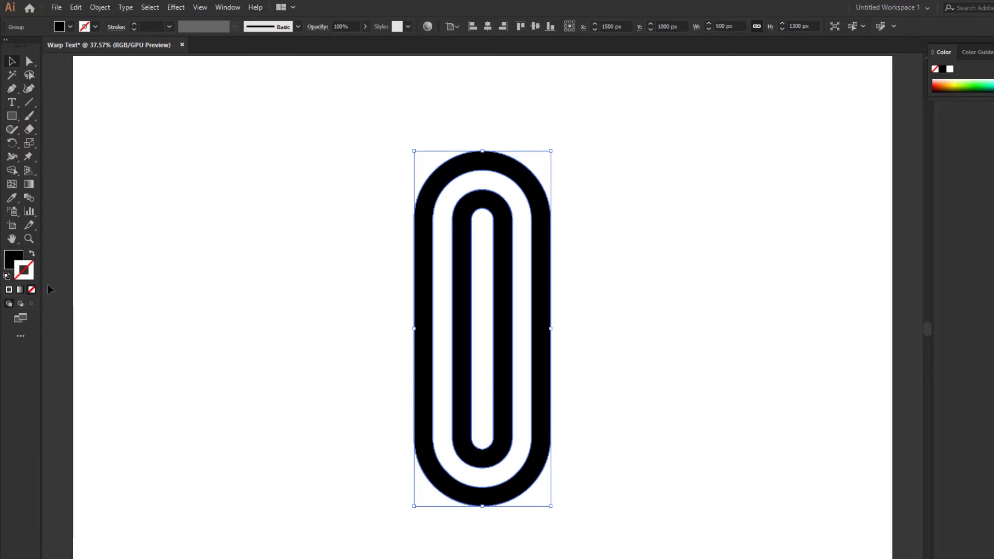
pyautogui.click(131, 262)
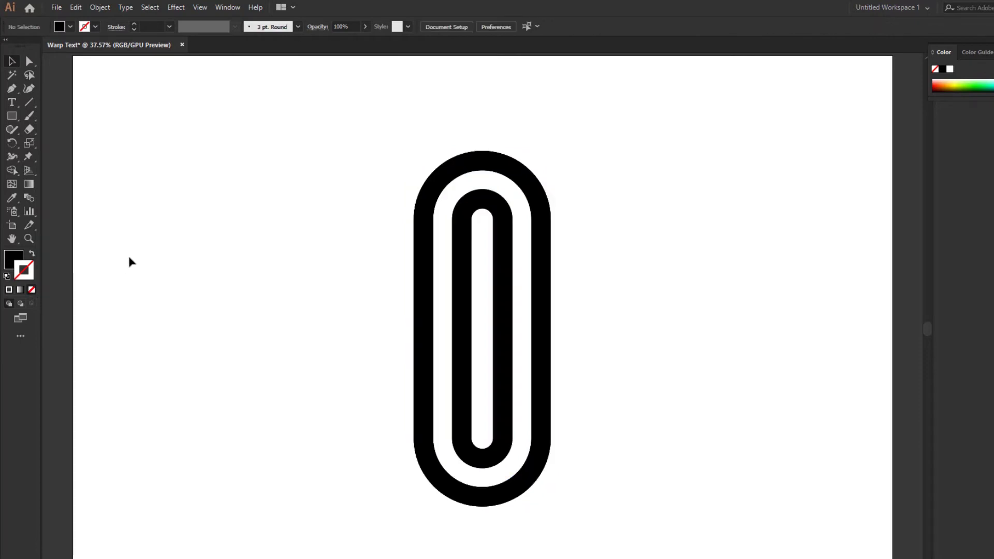
# - Draw a 3000 × 2000 px rectangle and centre it on the artboard
pyautogui.click(11, 116)
pyautogui.click(280, 253)
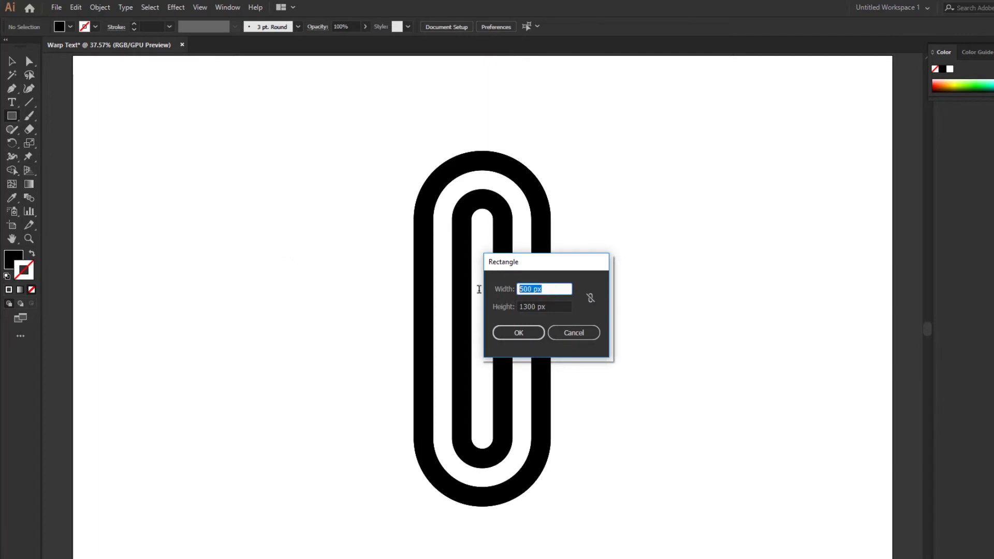
pyautogui.write('3000')
pyautogui.press('Tab')
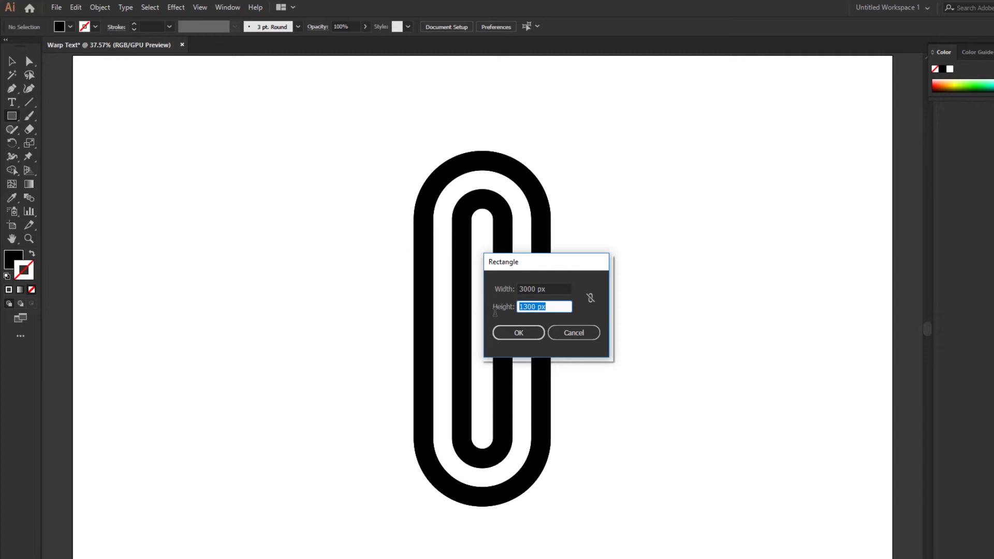
pyautogui.write('2000')
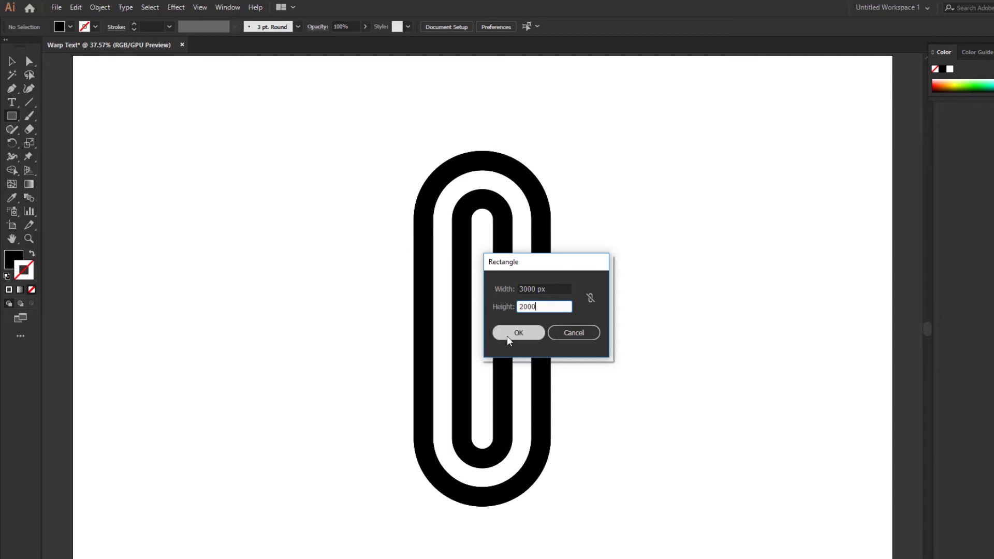
pyautogui.click(508, 334)
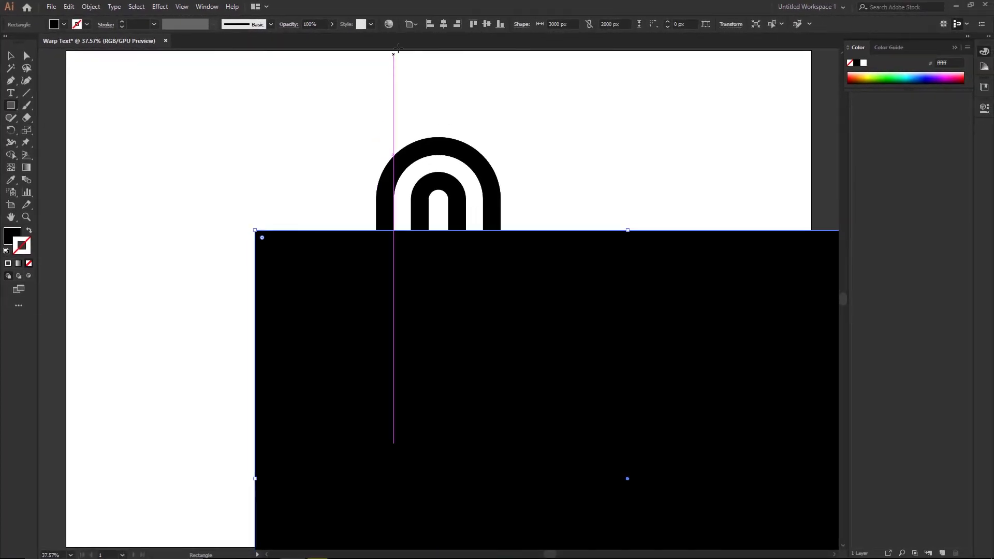
pyautogui.click(443, 24)
pyautogui.click(490, 26)
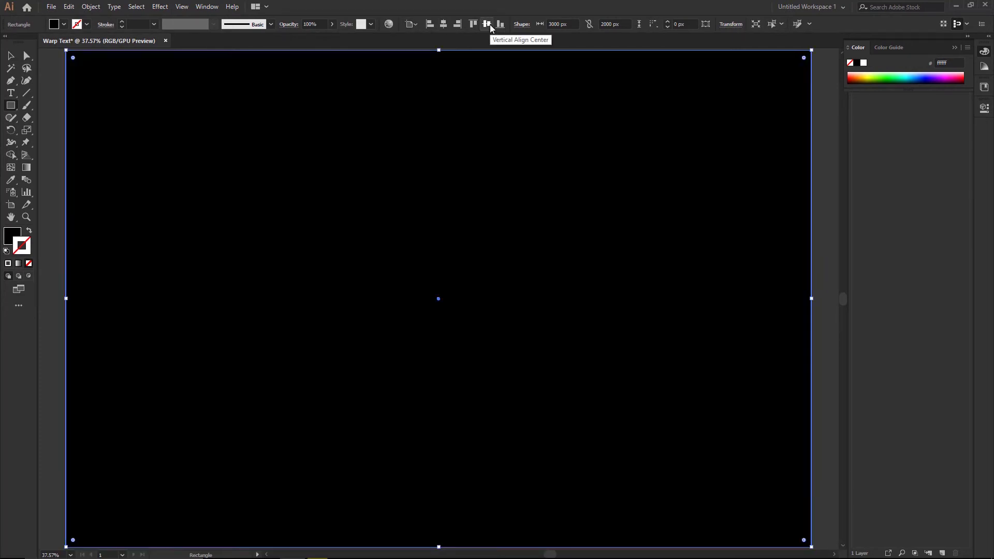
# - Fill the page-sized rectangle with blue #2042D4 (RGB 32, 66, 212) and show the Layers panel
pyautogui.doubleClick(14, 236)
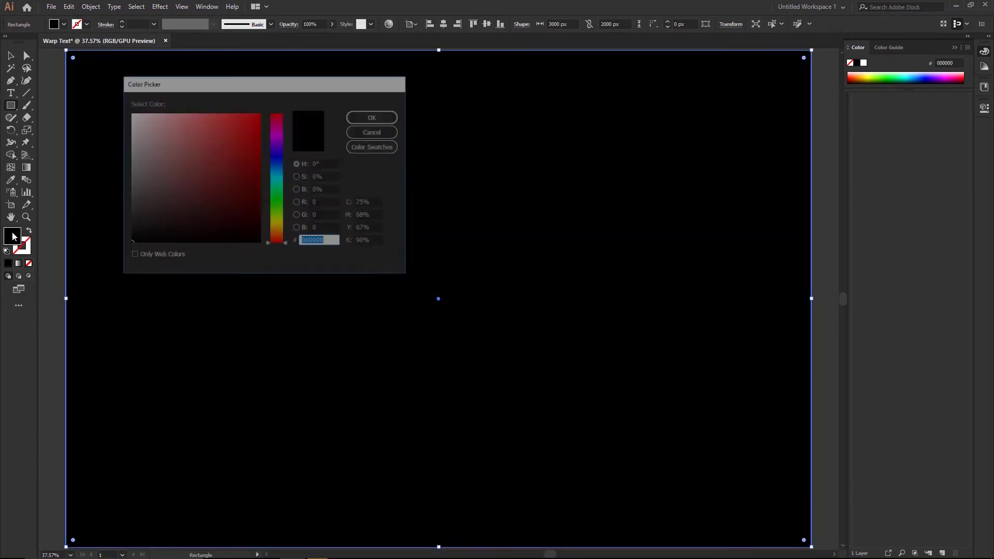
pyautogui.click(323, 201)
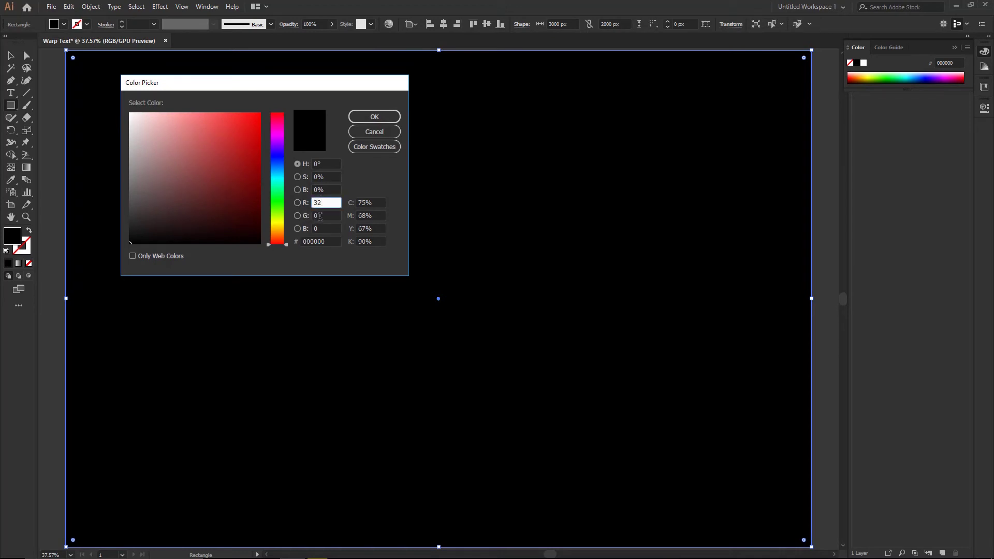
pyautogui.press('Tab')
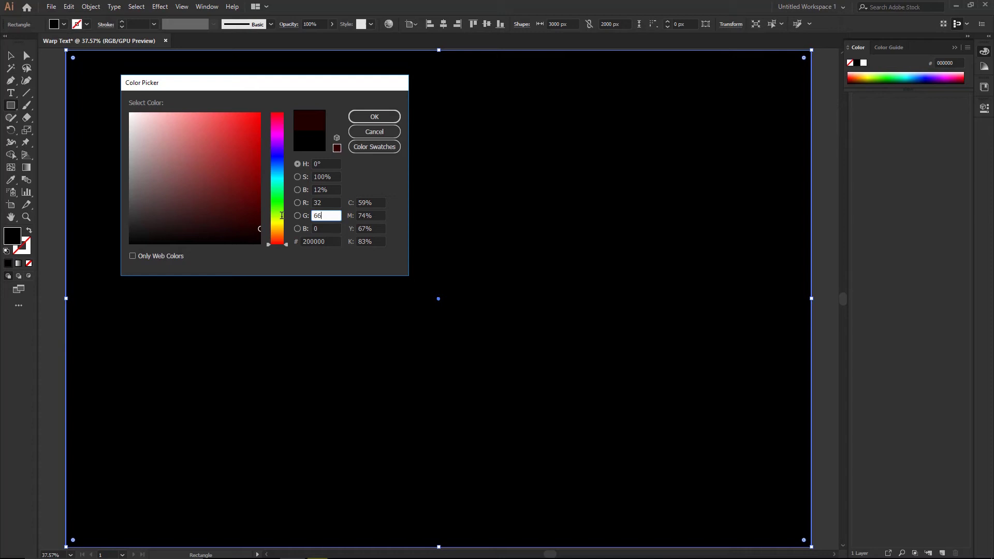
pyautogui.press('Tab')
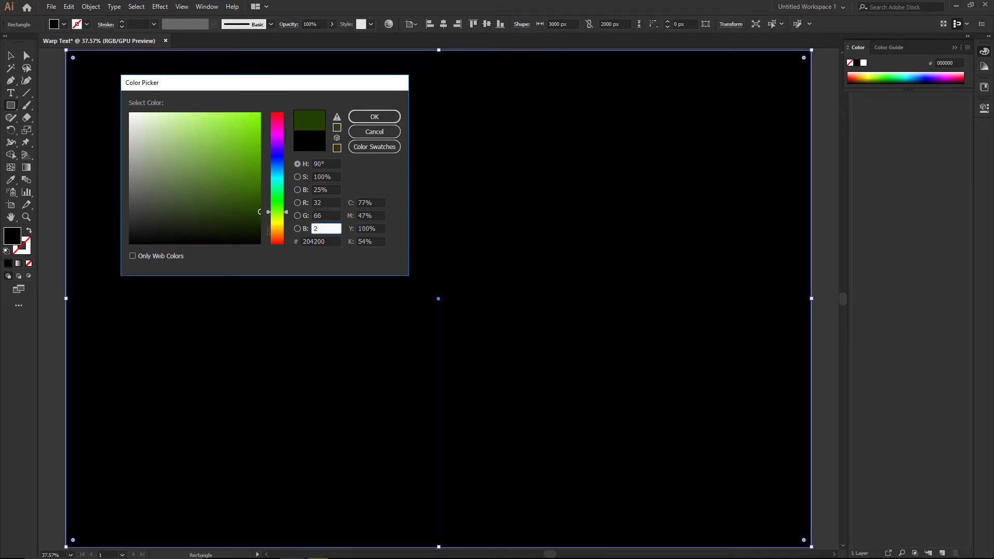
pyautogui.click(372, 119)
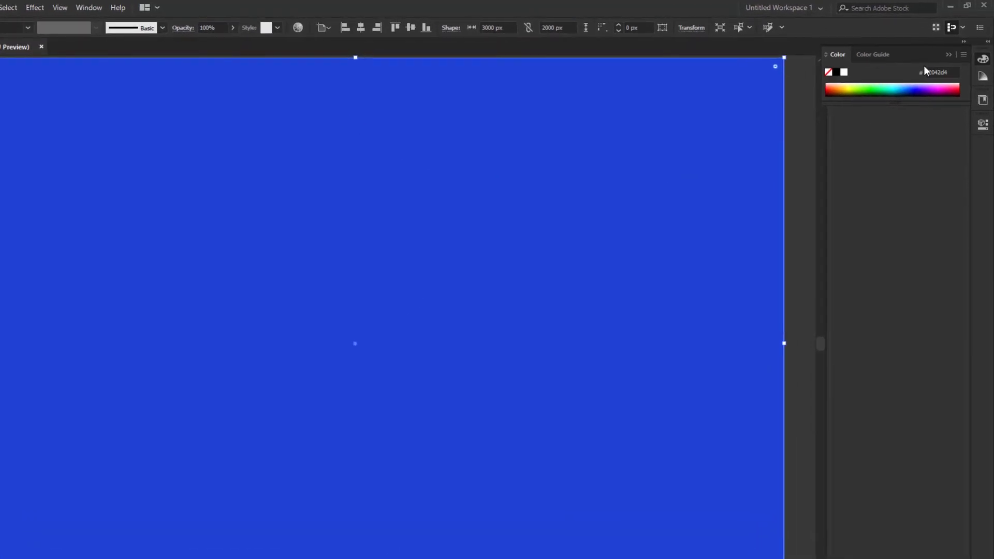
pyautogui.press('F7')
# - Move the blue rectangle below the capsule in Layers and lock it
pyautogui.click(864, 71)
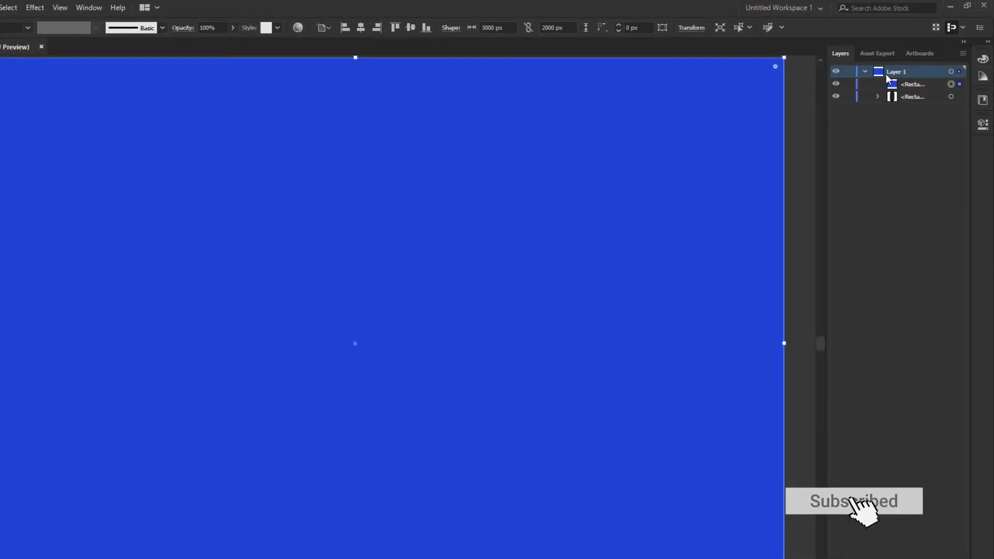
pyautogui.moveTo(903, 84); pyautogui.dragTo(903, 102)
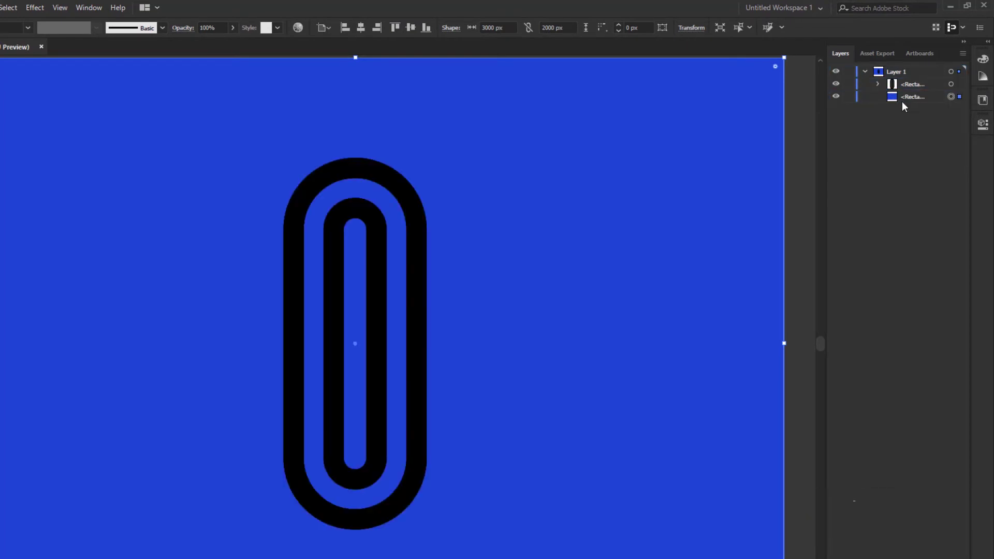
pyautogui.click(852, 98)
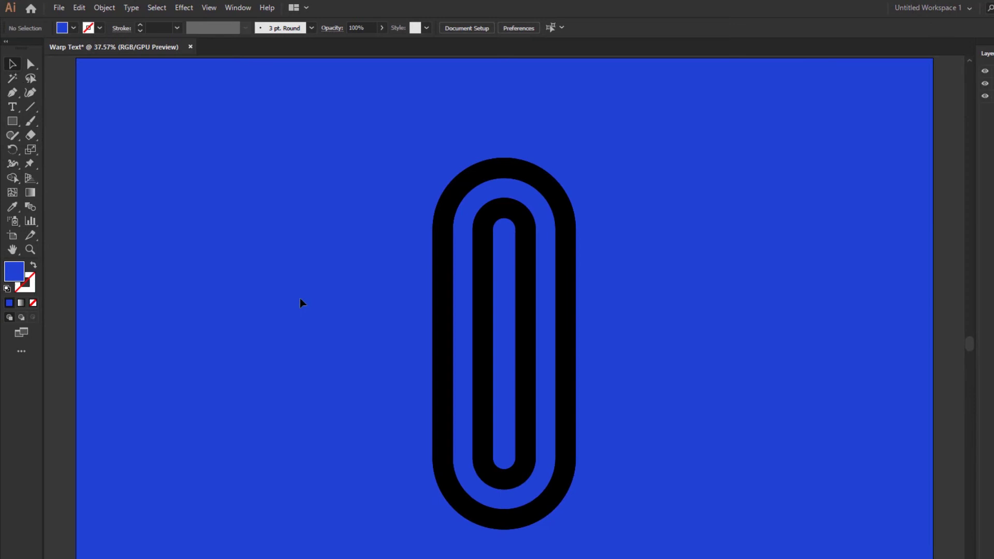
# - Change the capsule group's fill to white #FFFFFF
pyautogui.click(523, 319)
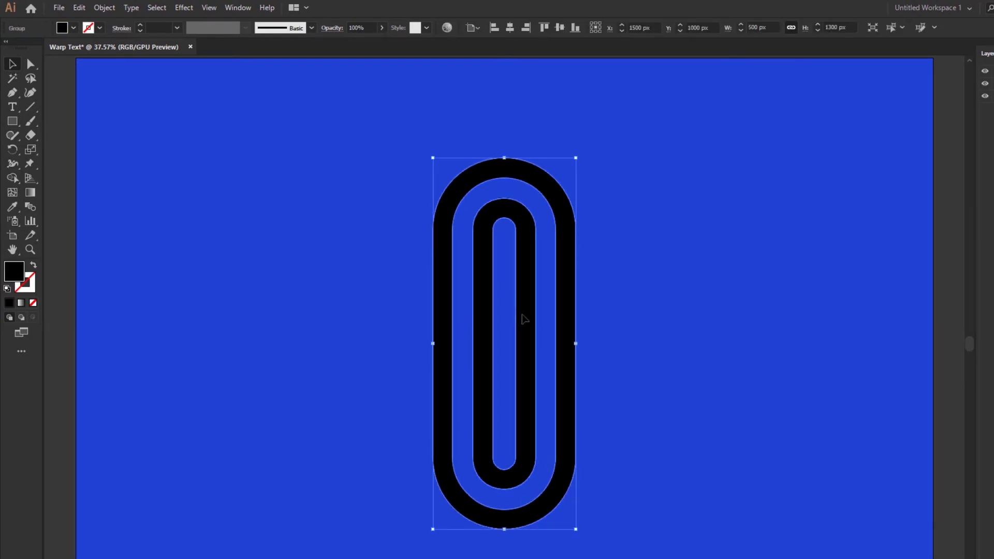
pyautogui.doubleClick(14, 271)
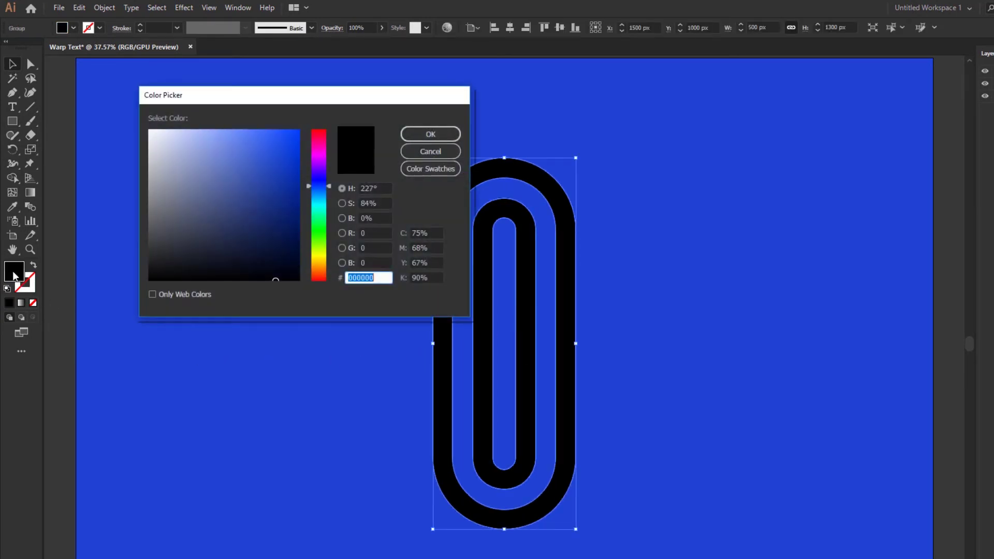
pyautogui.moveTo(177, 194); pyautogui.dragTo(142, 126)
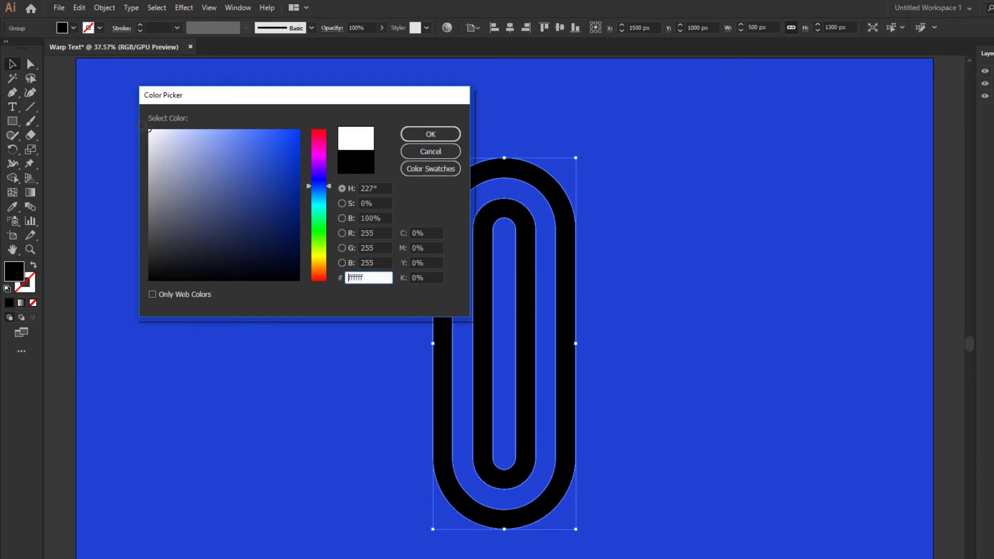
pyautogui.click(409, 139)
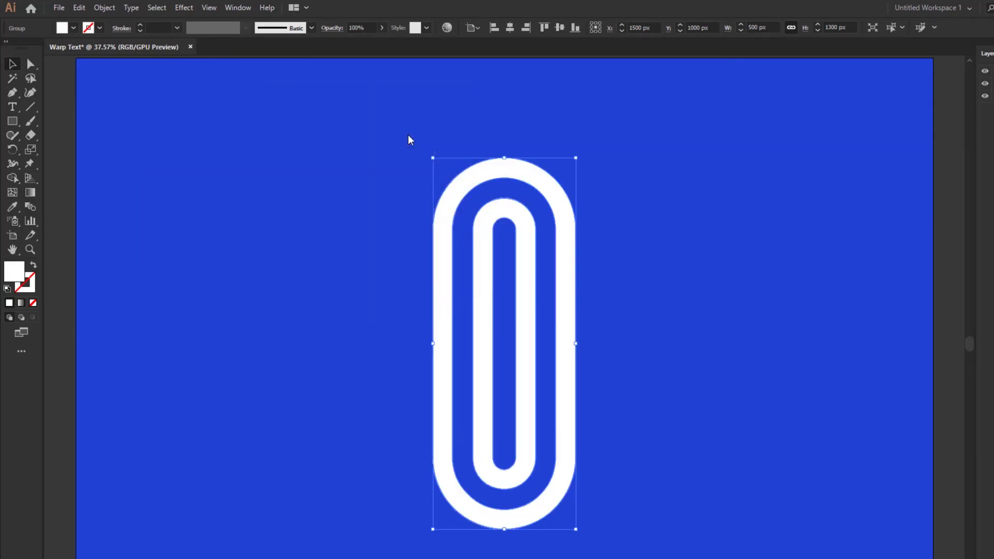
# - Apply Envelope Distort > Make with Mesh to the capsule with 9 rows and 1 column
pyautogui.click(99, 14)
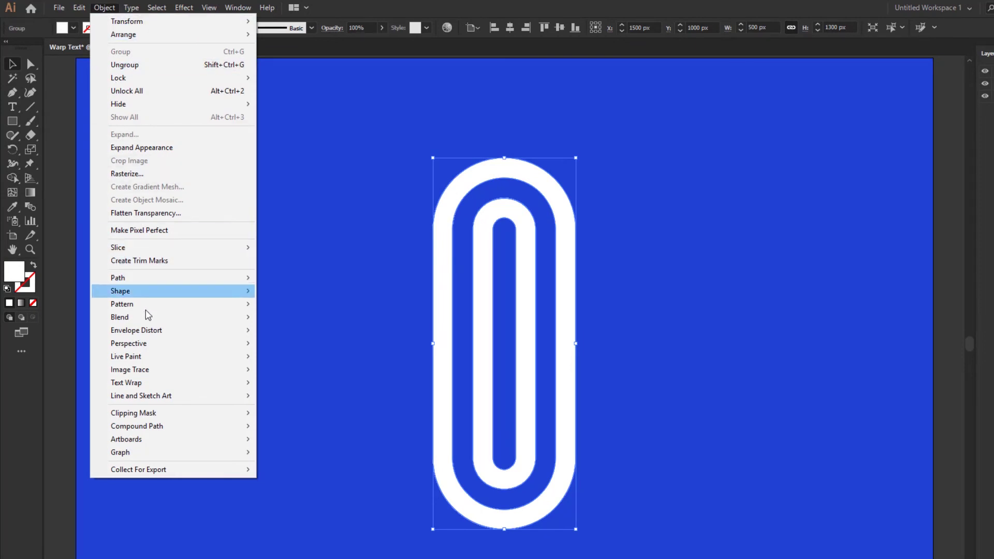
pyautogui.moveTo(149, 330)
pyautogui.click(298, 343)
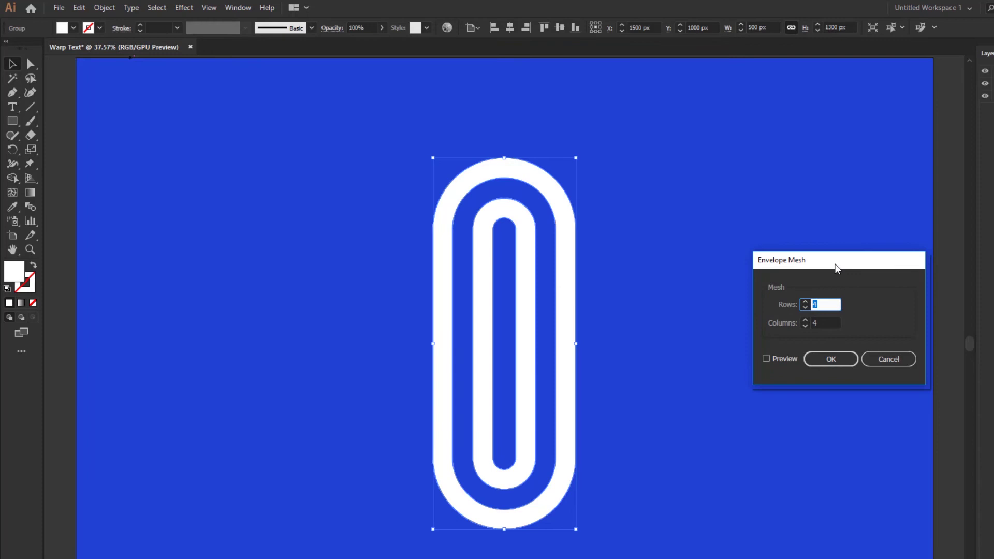
pyautogui.moveTo(836, 265); pyautogui.dragTo(721, 262)
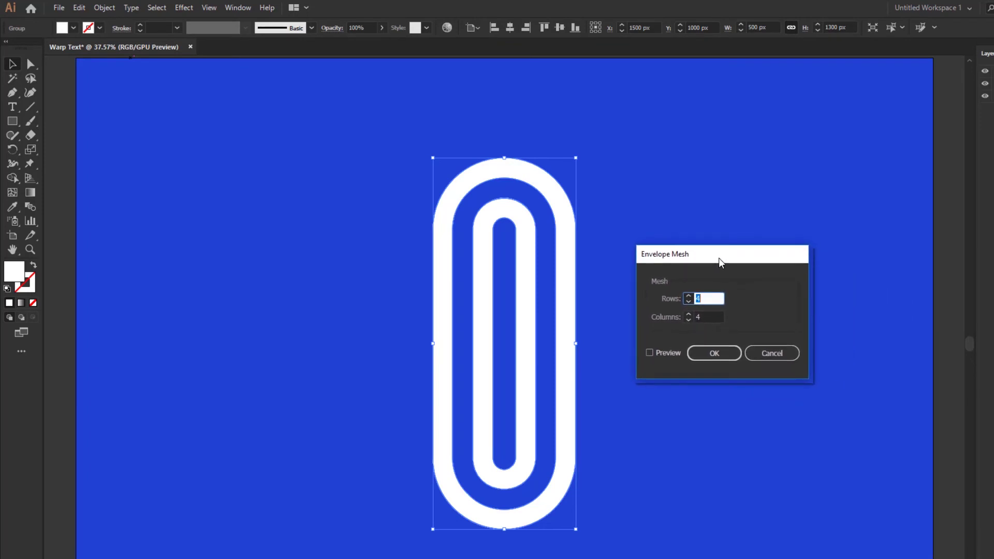
pyautogui.click(669, 354)
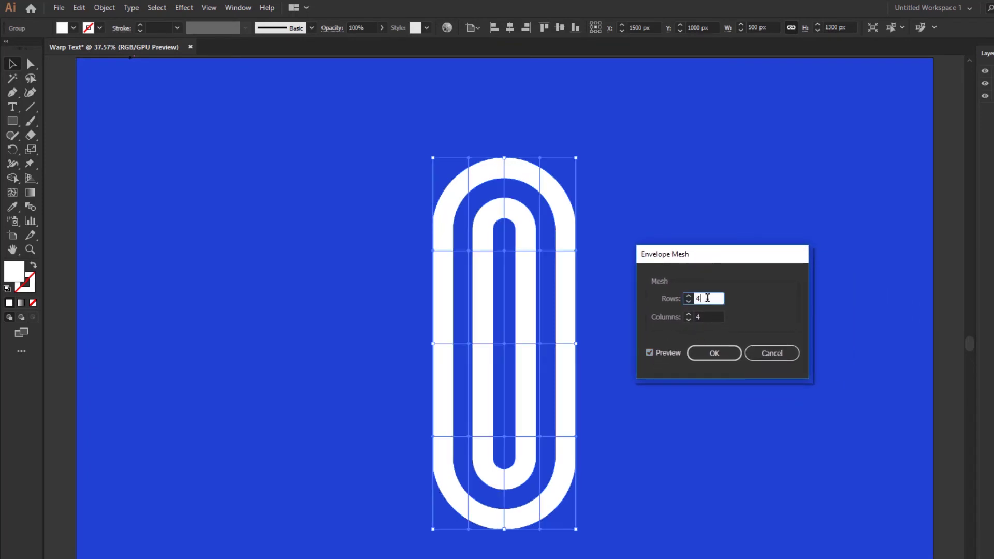
pyautogui.write('9')
pyautogui.press('Tab')
pyautogui.write('1')
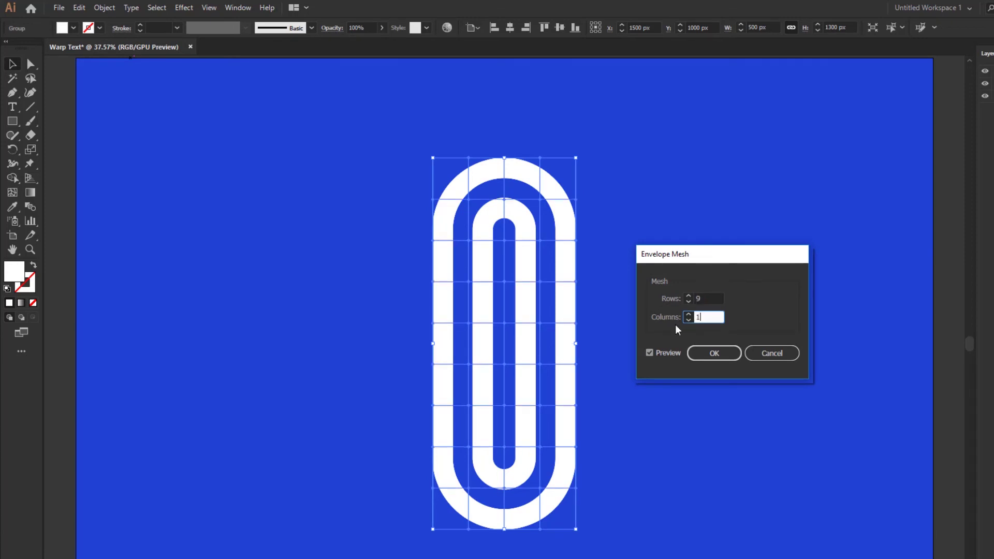
pyautogui.click(710, 297)
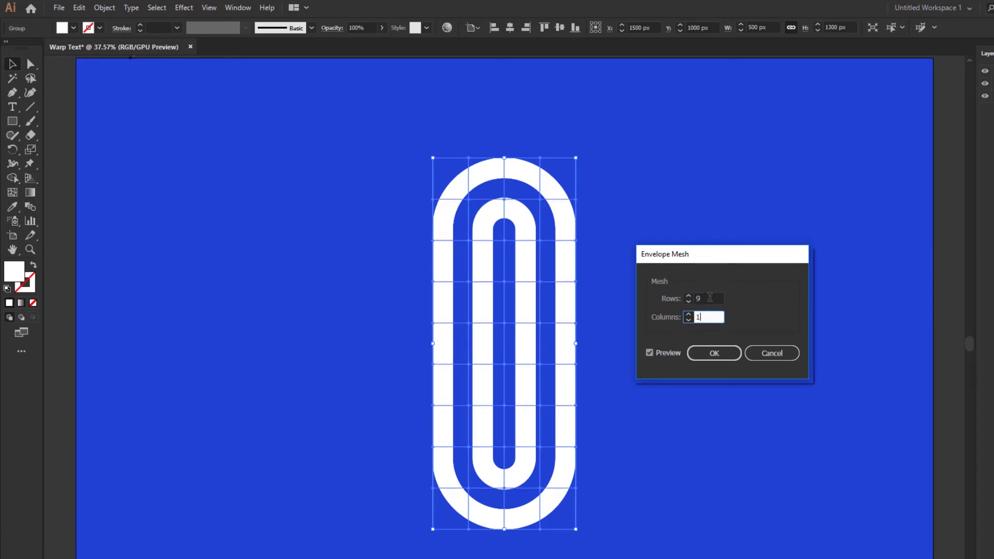
pyautogui.click(715, 353)
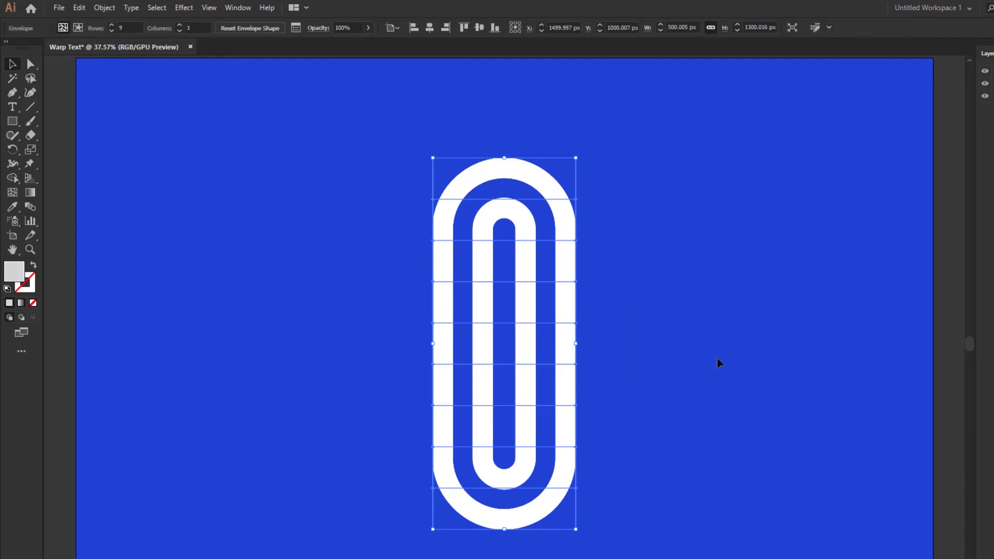
# - Nudge the lower-half mesh points four Shift-steps left and three up to kink the capsule
pyautogui.click(30, 65)
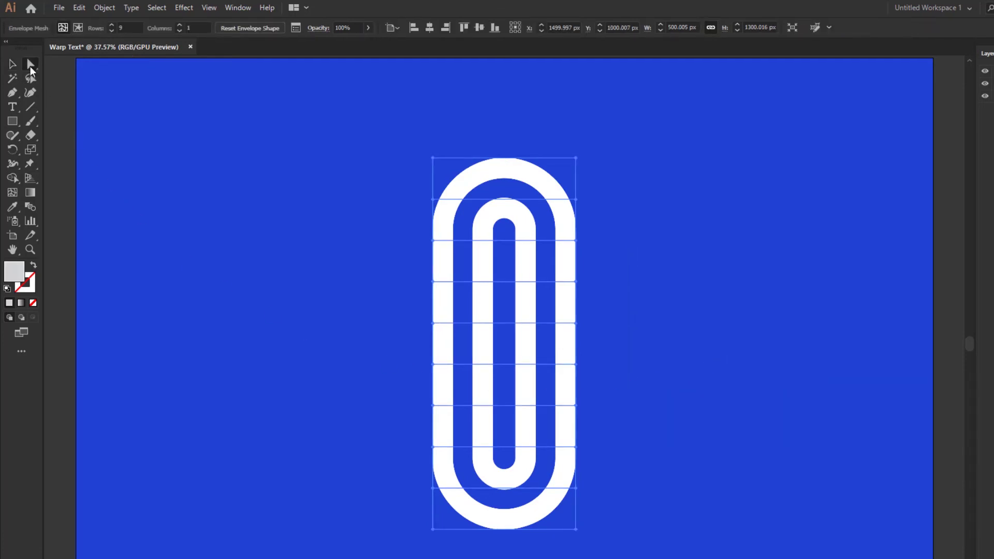
pyautogui.moveTo(406, 347); pyautogui.dragTo(639, 557)
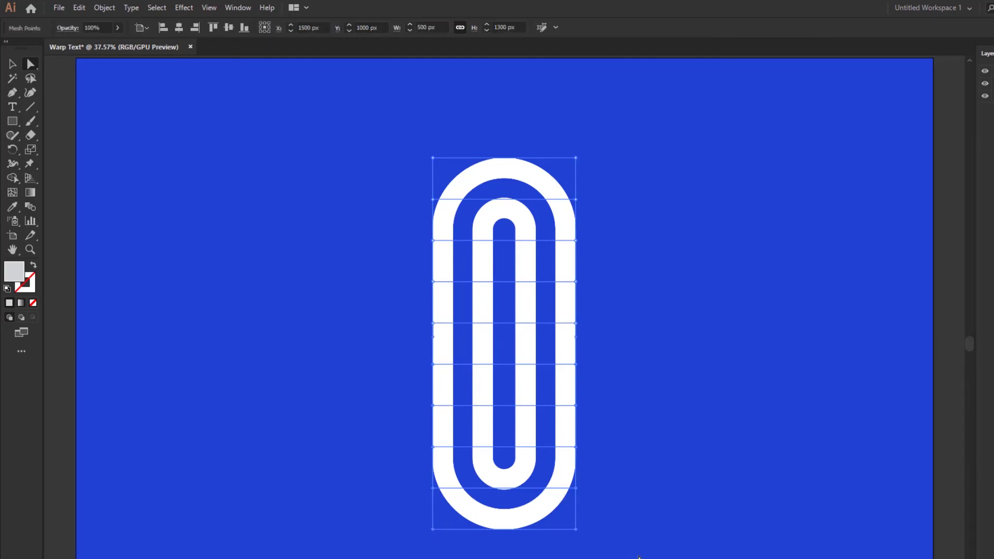
pyautogui.hotkey('shift', 'Left')
pyautogui.hotkey('shift', 'Left')
pyautogui.hotkey('shift', 'Left')
pyautogui.hotkey('shift', 'Left')
pyautogui.hotkey('shift', 'Left')
pyautogui.hotkey('shift', 'Left')
pyautogui.hotkey('shift', 'Left')
pyautogui.hotkey('shift', 'Left')
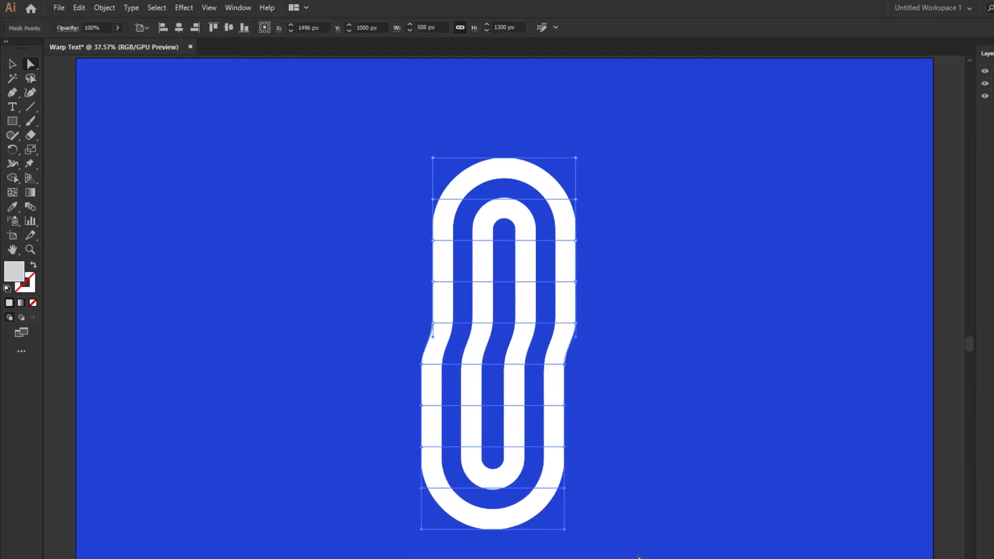
pyautogui.hotkey('shift', 'Left')
pyautogui.hotkey('shift', 'Left')
pyautogui.hotkey('shift', 'Left')
pyautogui.hotkey('shift', 'Left')
pyautogui.hotkey('shift', 'Left')
pyautogui.hotkey('shift', 'Left')
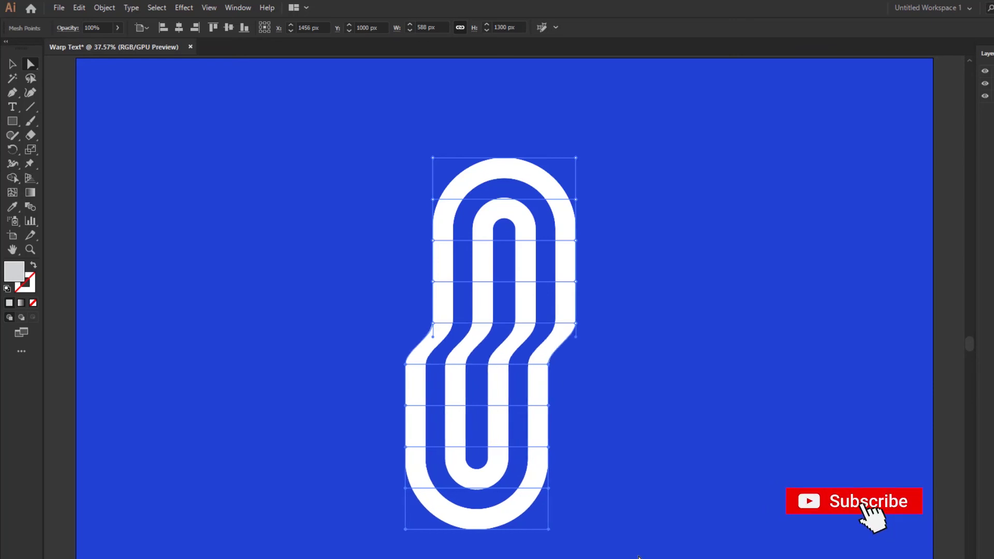
pyautogui.hotkey('shift', 'Up')
pyautogui.hotkey('shift', 'Up')
pyautogui.hotkey('shift', 'Up')
pyautogui.hotkey('shift', 'Up')
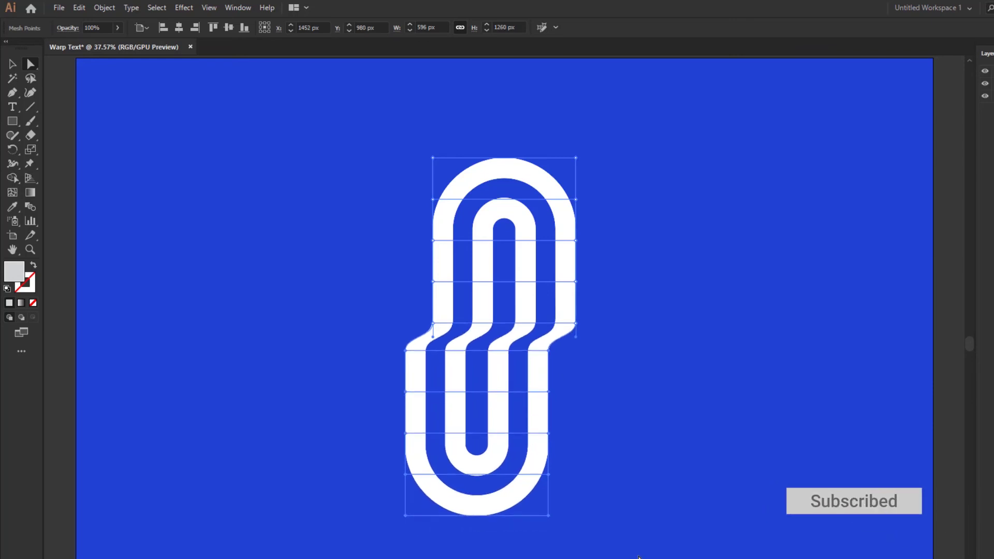
pyautogui.hotkey('shift', 'Up')
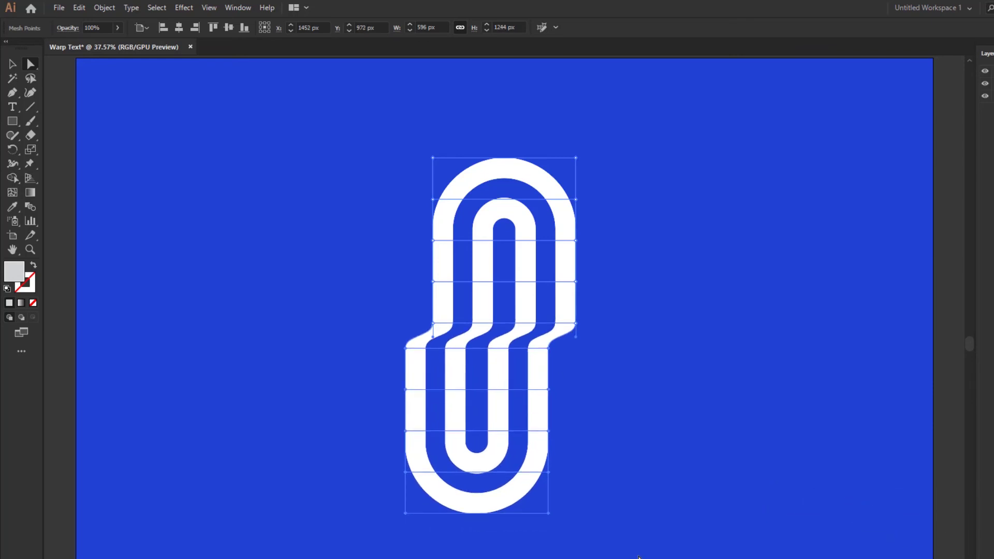
pyautogui.hotkey('shift', 'Up')
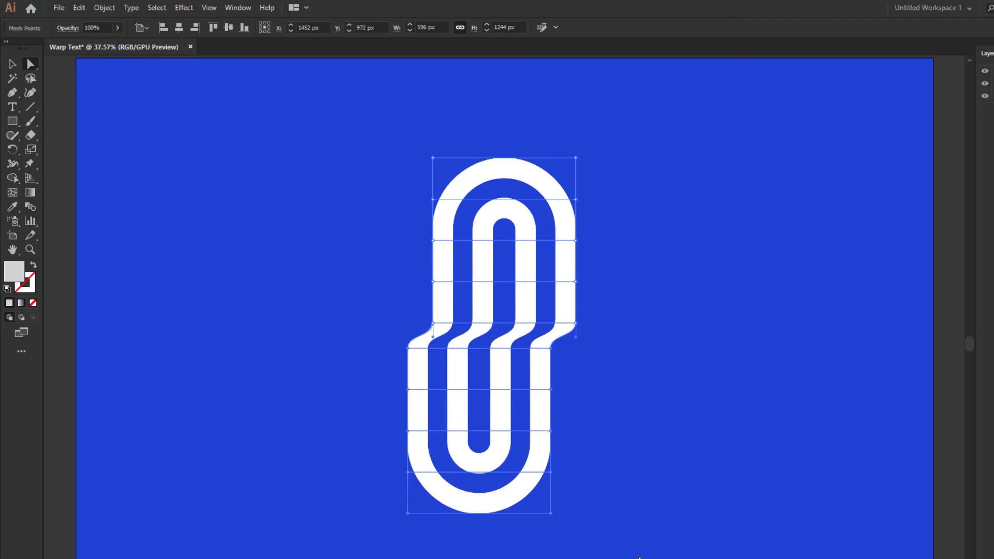
pyautogui.hotkey('shift', 'Left')
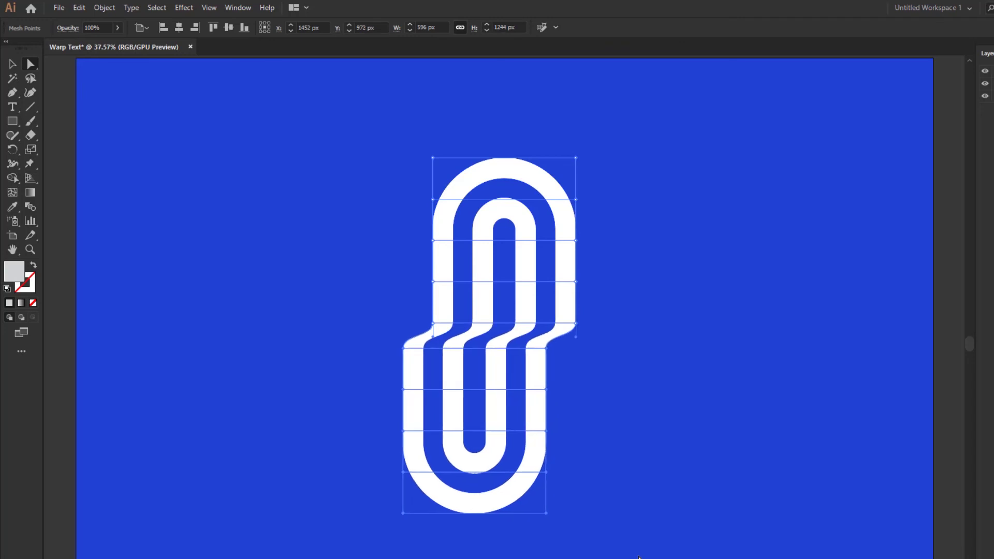
pyautogui.hotkey('shift', 'Left')
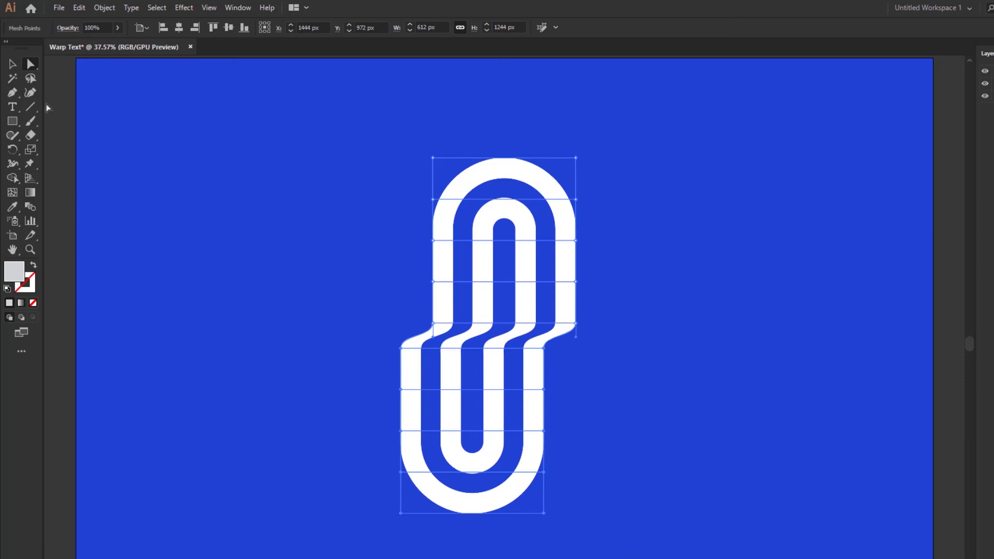
pyautogui.click(17, 66)
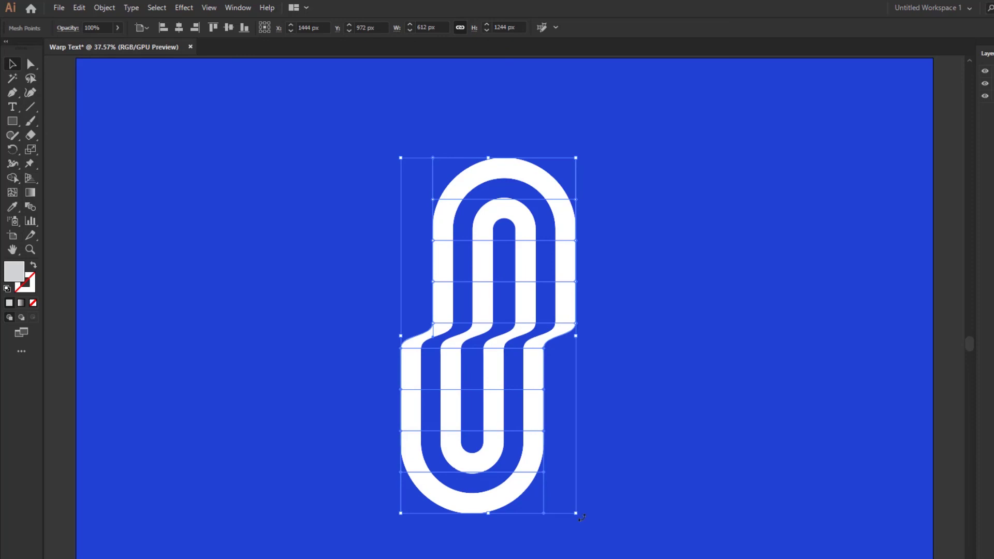
# - Rotate the warped capsule 45° and centre it horizontally and vertically on the artboard
pyautogui.moveTo(580, 517); pyautogui.dragTo(687, 416)
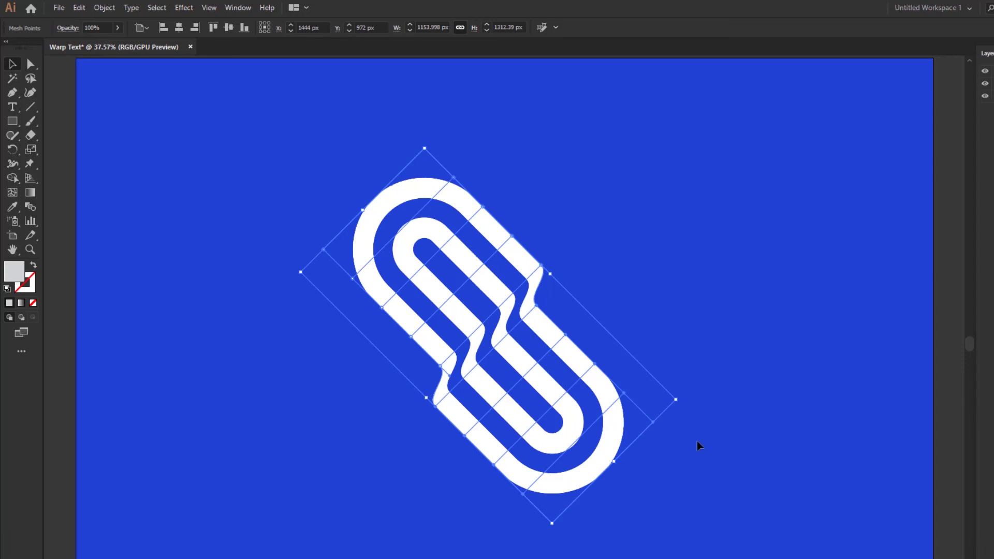
pyautogui.click(143, 28)
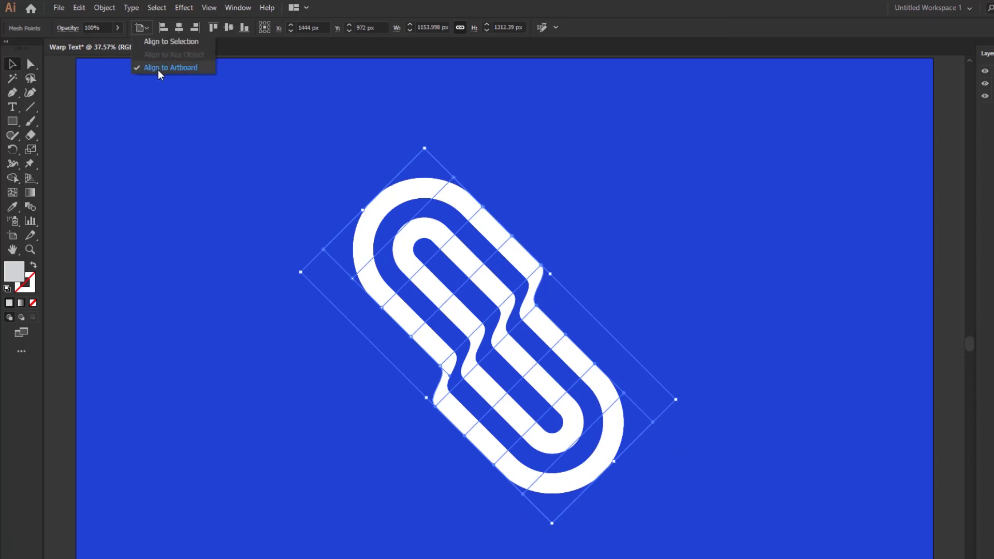
pyautogui.click(159, 75)
pyautogui.click(178, 28)
pyautogui.click(229, 28)
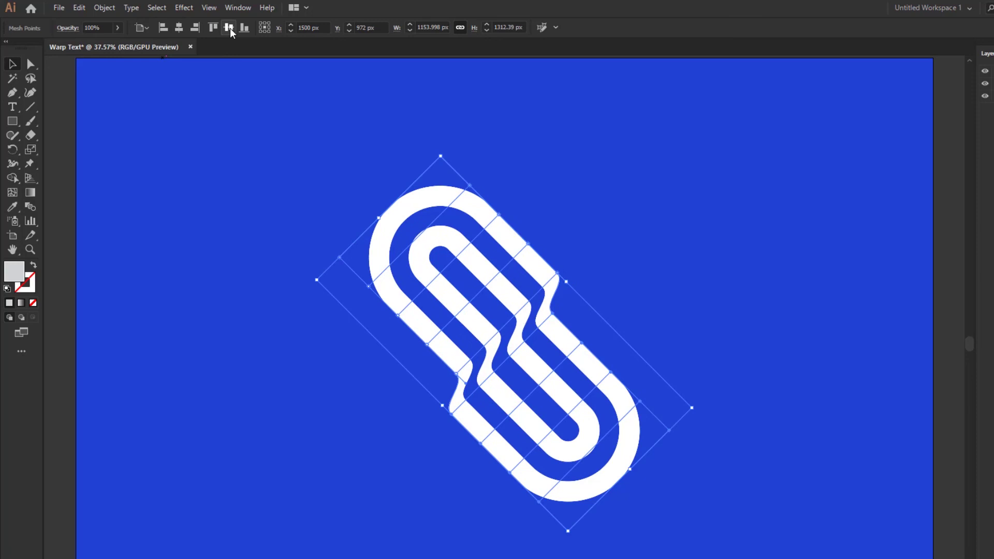
pyautogui.click(691, 285)
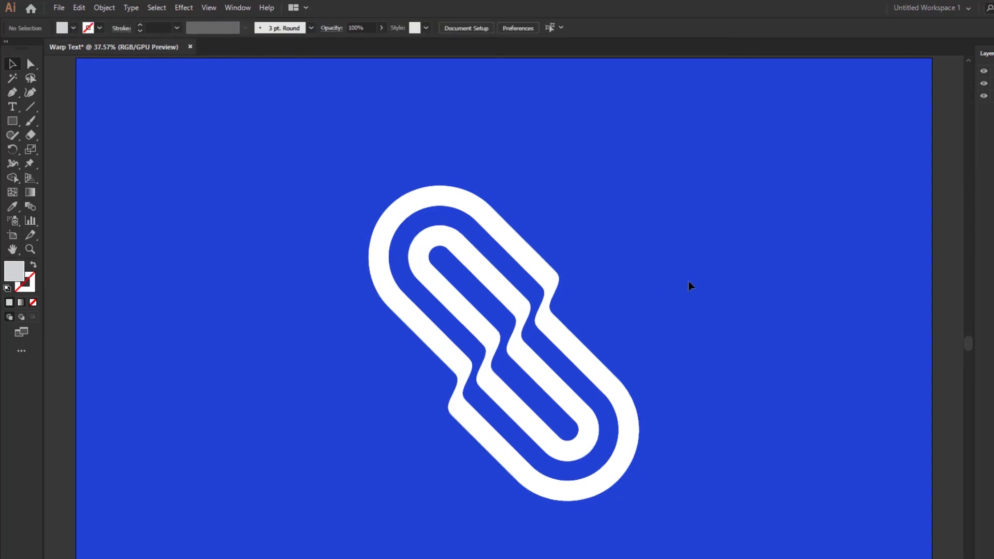